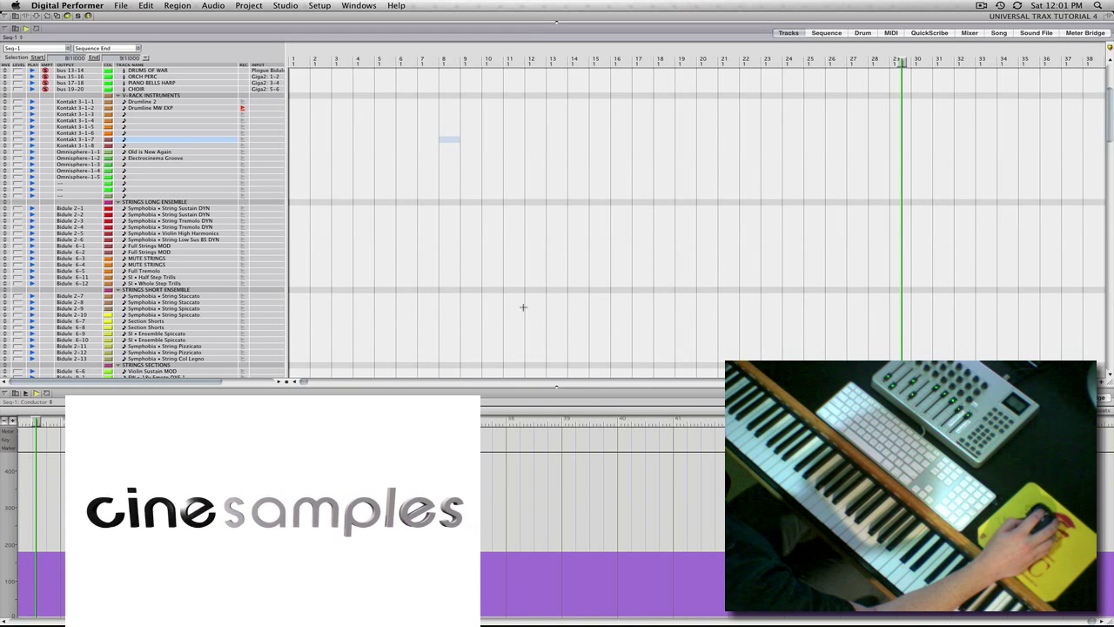
# Record-enable the Old is New Again track and record a sustained C2 note from about bar 4 to bar 12.
pyautogui.click(242, 102)
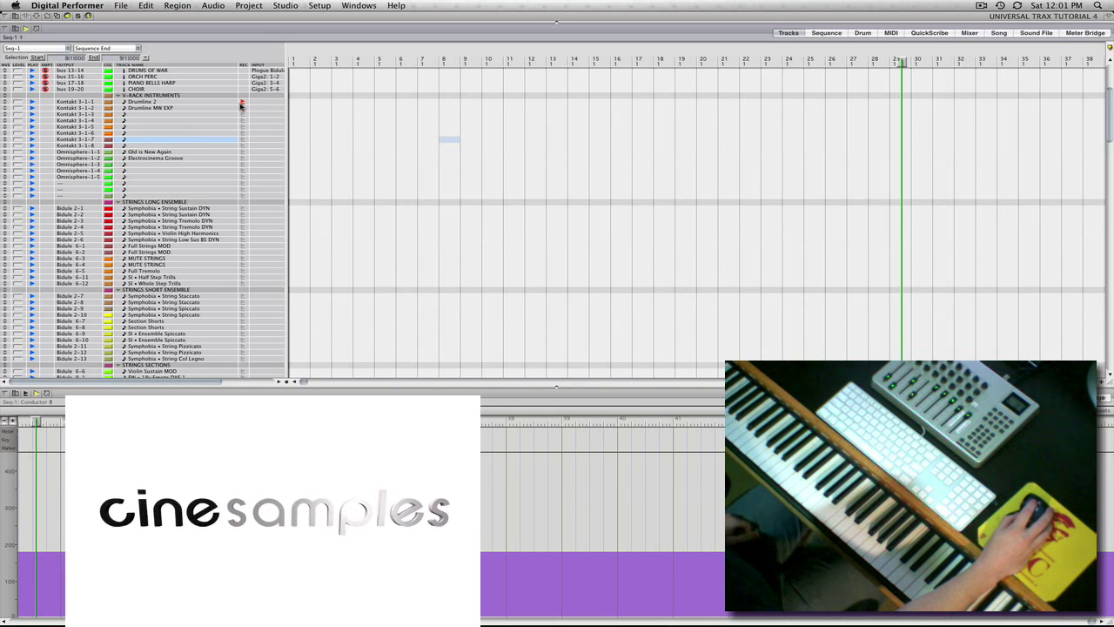
pyautogui.click(243, 152)
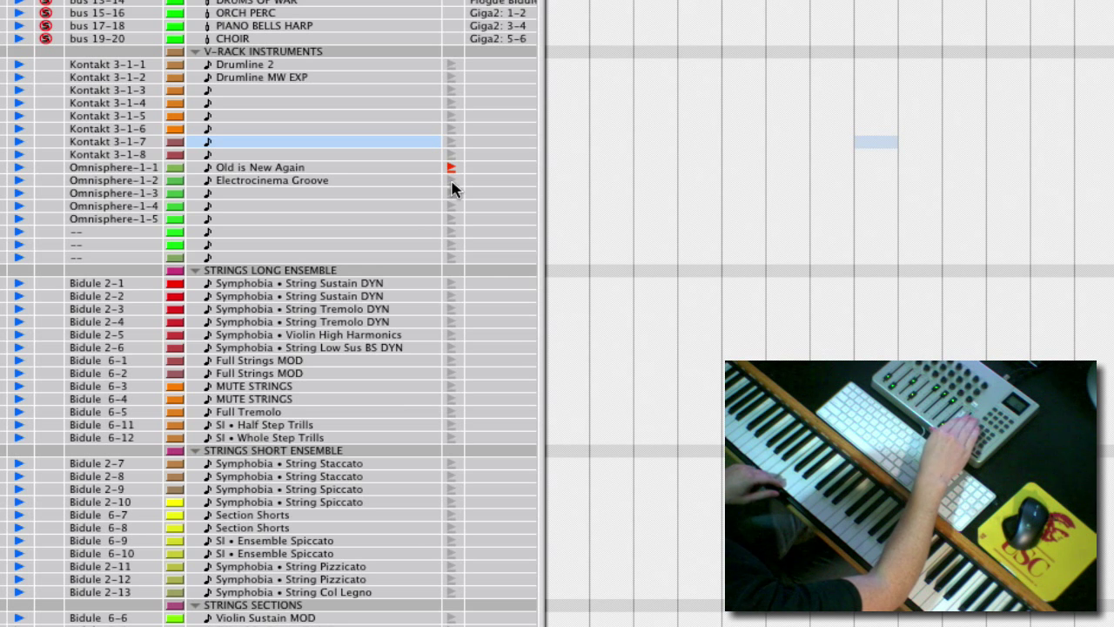
pyautogui.press('KP_1')
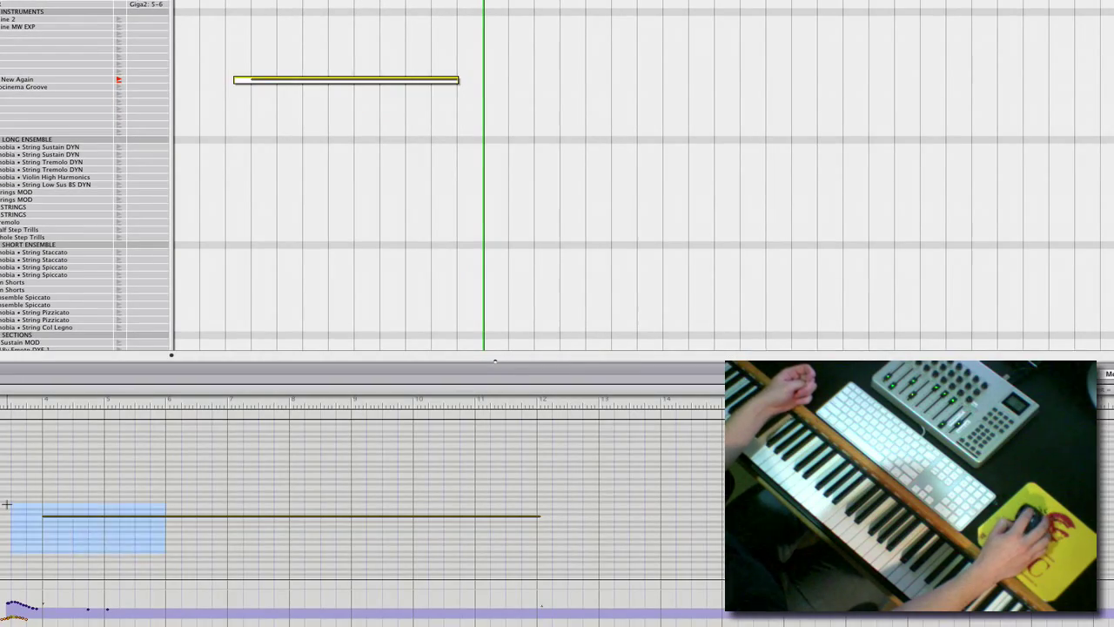
# Quantize the attack and release of the recorded Old is New Again note to an eighth-note grid.
pyautogui.moveTo(7, 504); pyautogui.dragTo(7, 505)
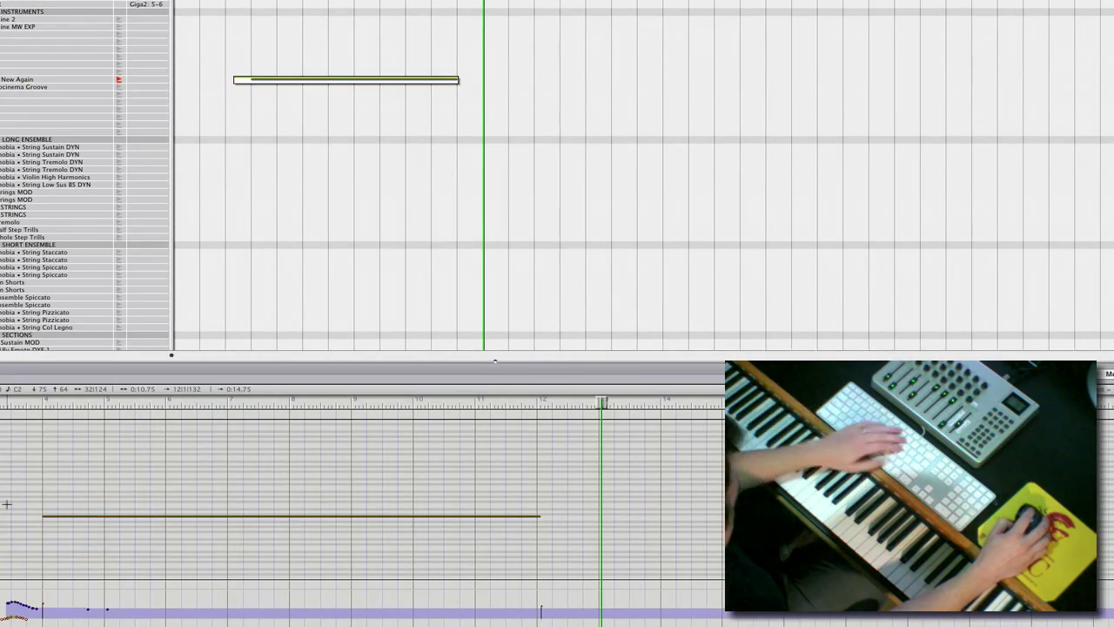
pyautogui.press('super+0')
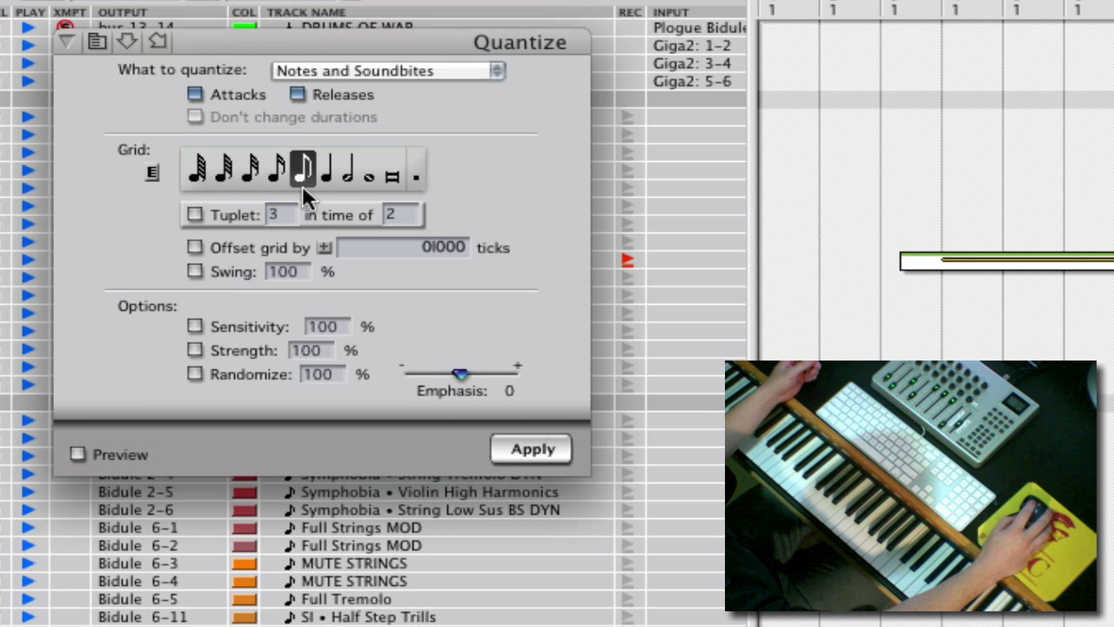
pyautogui.click(517, 446)
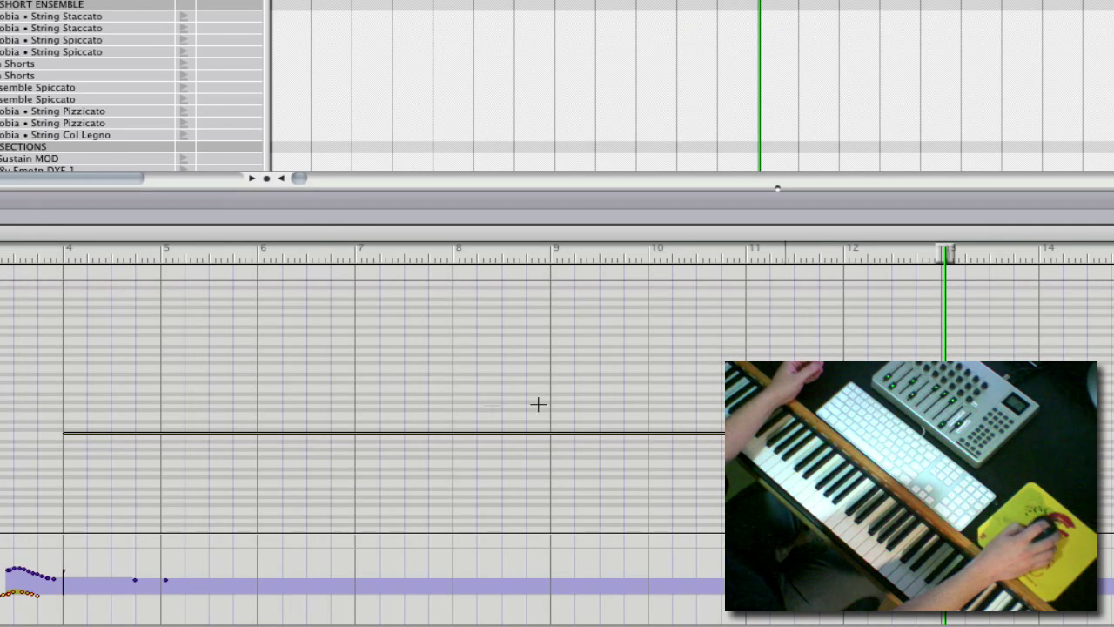
# Duplicate the sustained C2 note at the same pitch so that the copy spans bars 12 to 20.
pyautogui.click(181, 432)
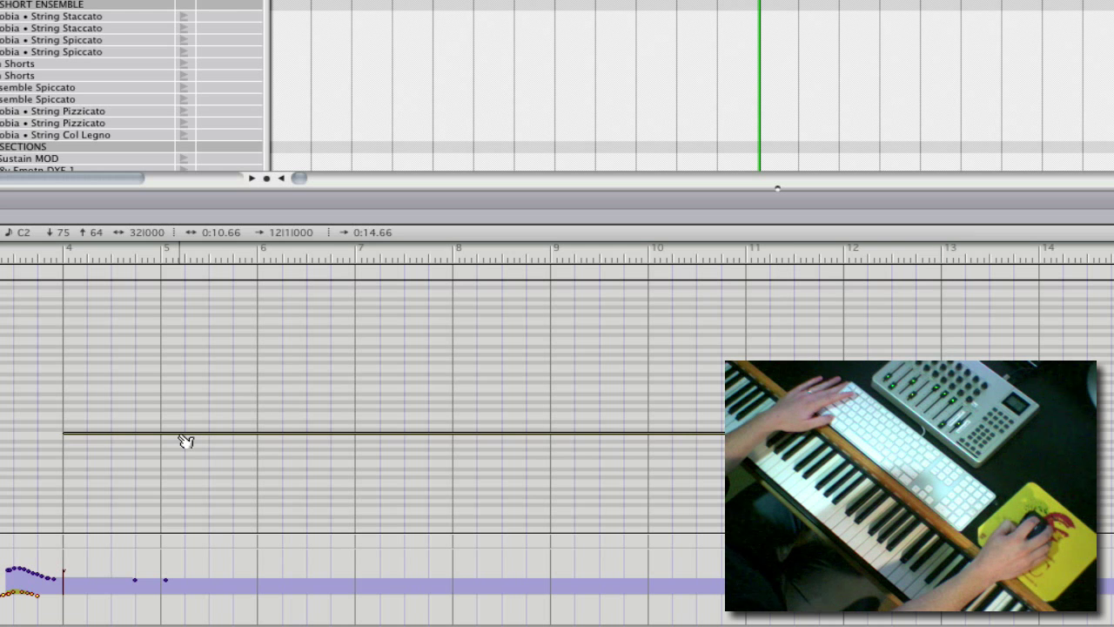
pyautogui.moveTo(180, 436); pyautogui.dragTo(966, 435)
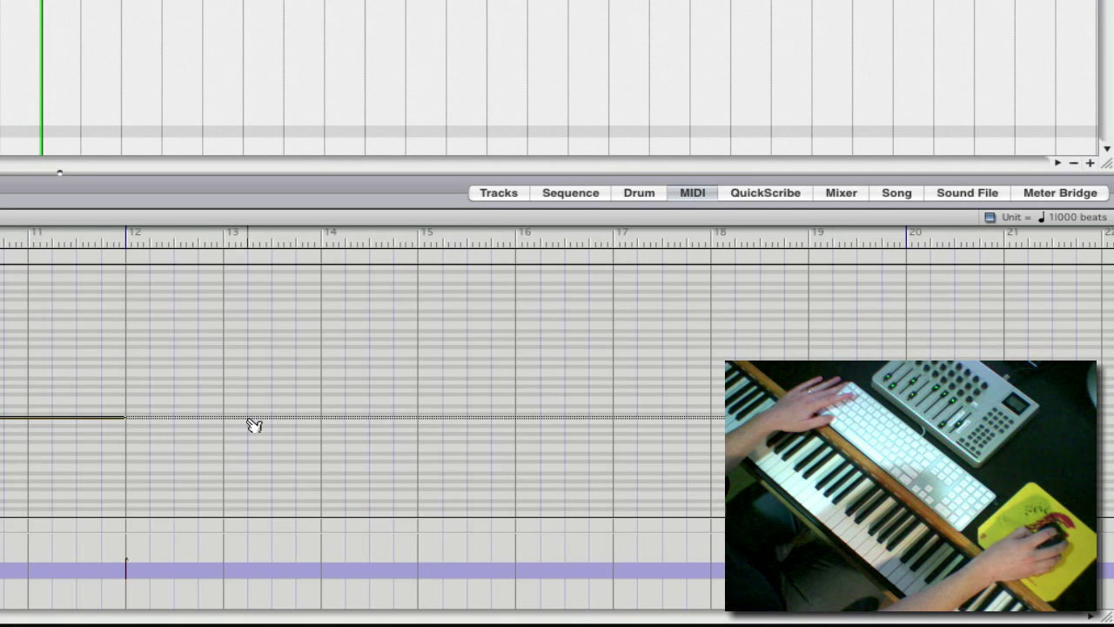
pyautogui.moveTo(254, 425); pyautogui.dragTo(252, 424)
pyautogui.click(72, 453)
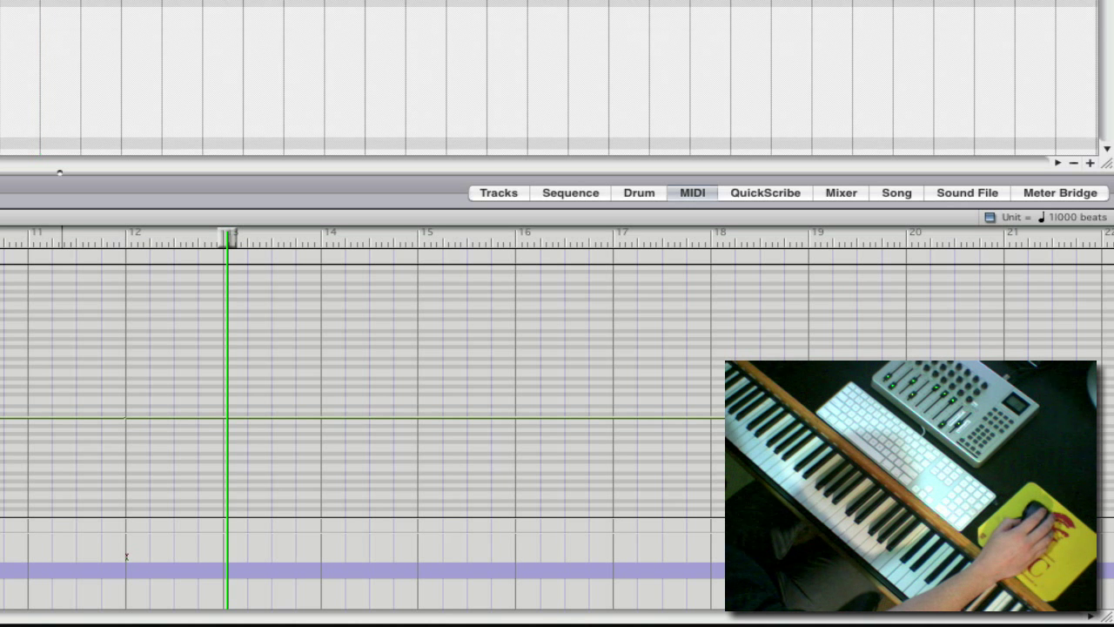
# Record-enable the Drumline MW EXP track, undo the false start and record a sustained note from about bar 8 to bar 20.
pyautogui.click(41, 95)
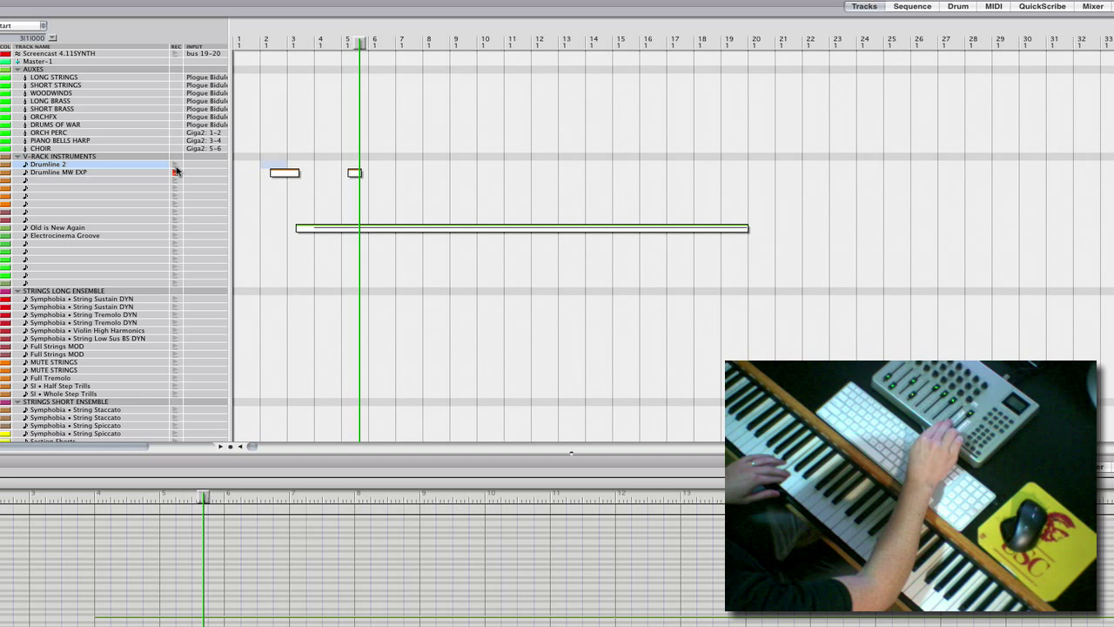
pyautogui.press('space')
pyautogui.press('super+z')
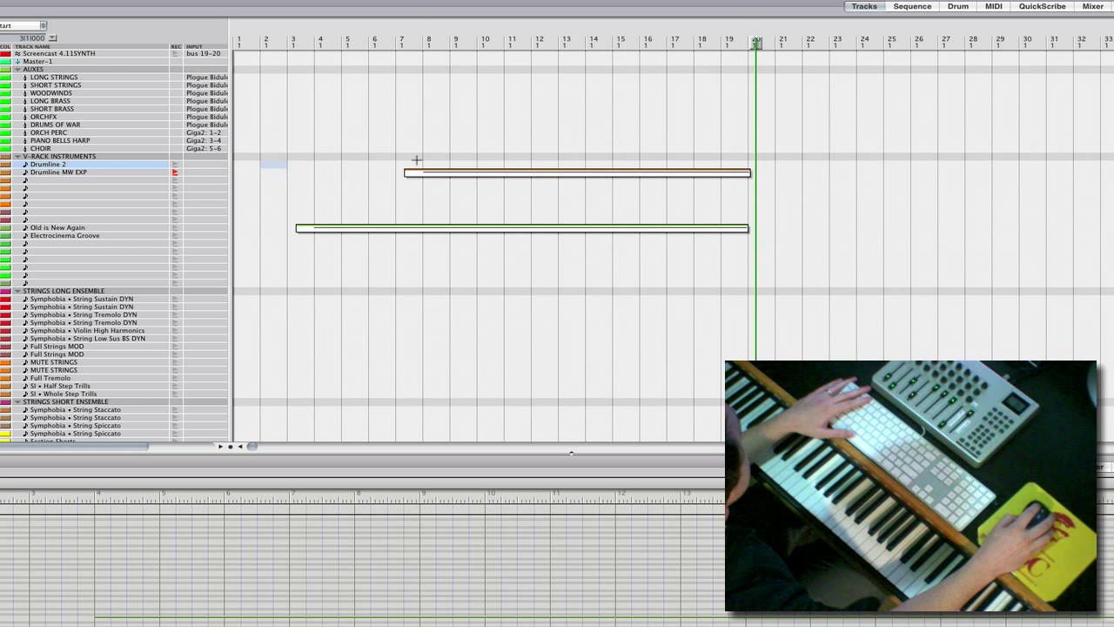
# Overdub briefly at the start of the Drumline MW EXP take and quantize its note to a quarter-note grid.
pyautogui.click(432, 174)
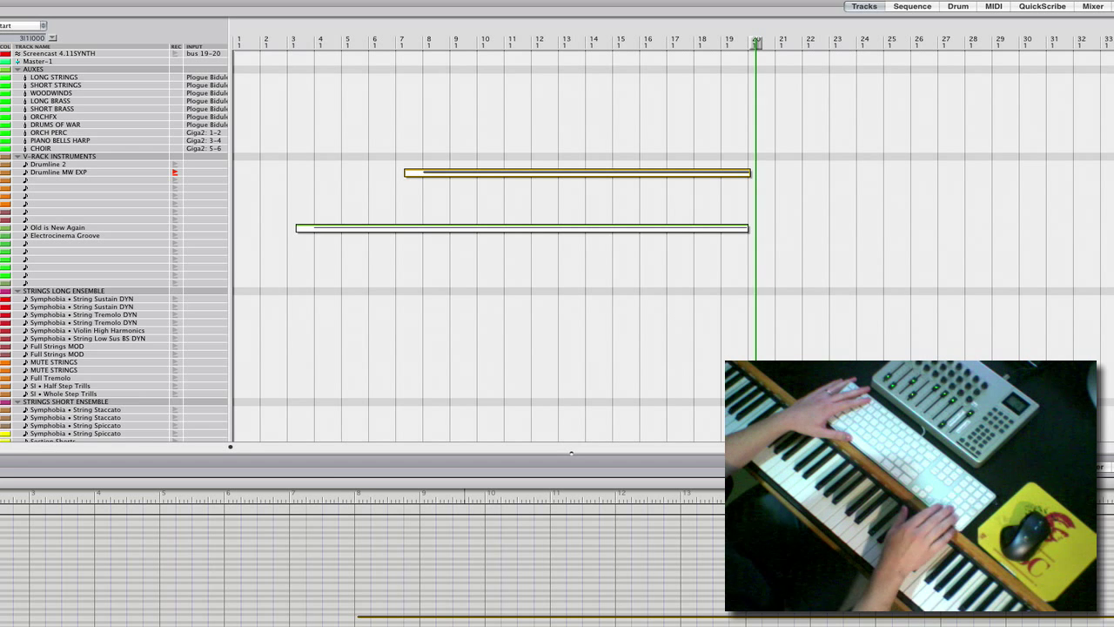
pyautogui.press('Return')
pyautogui.press('3')
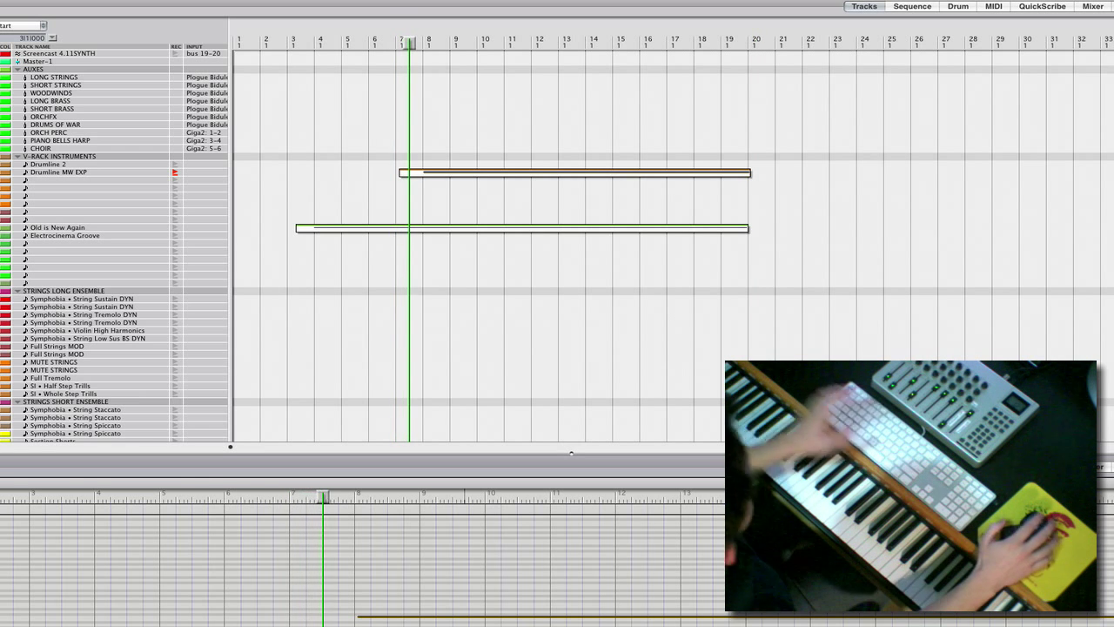
pyautogui.press('space')
pyautogui.press('super+0')
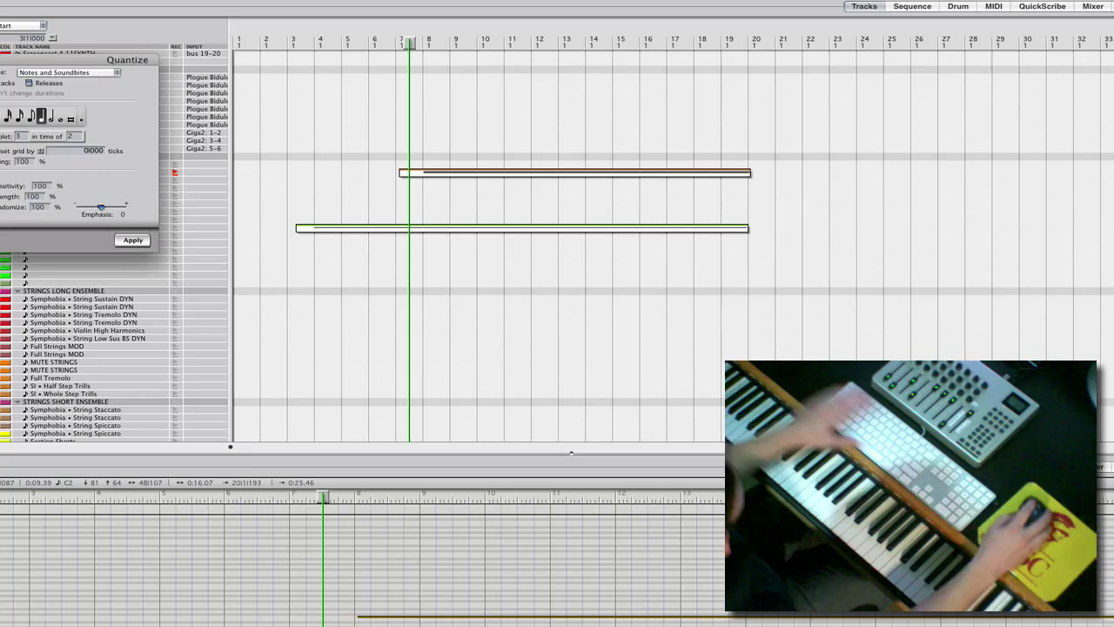
pyautogui.press('Return')
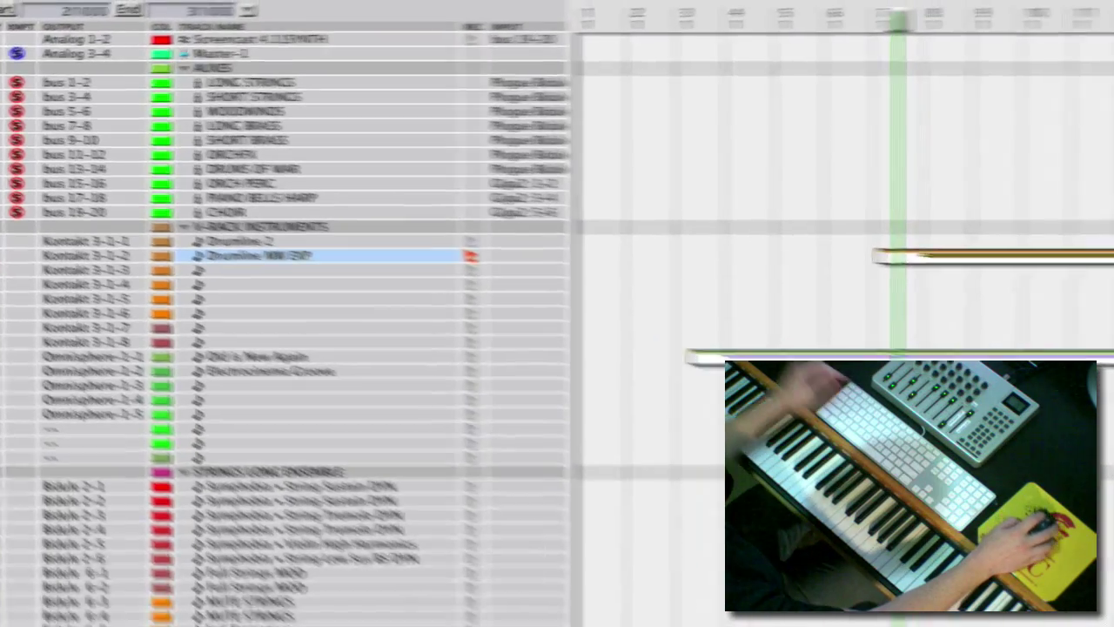
# Record-enable the Drumline 2 track and audition its sound.
pyautogui.click(424, 435)
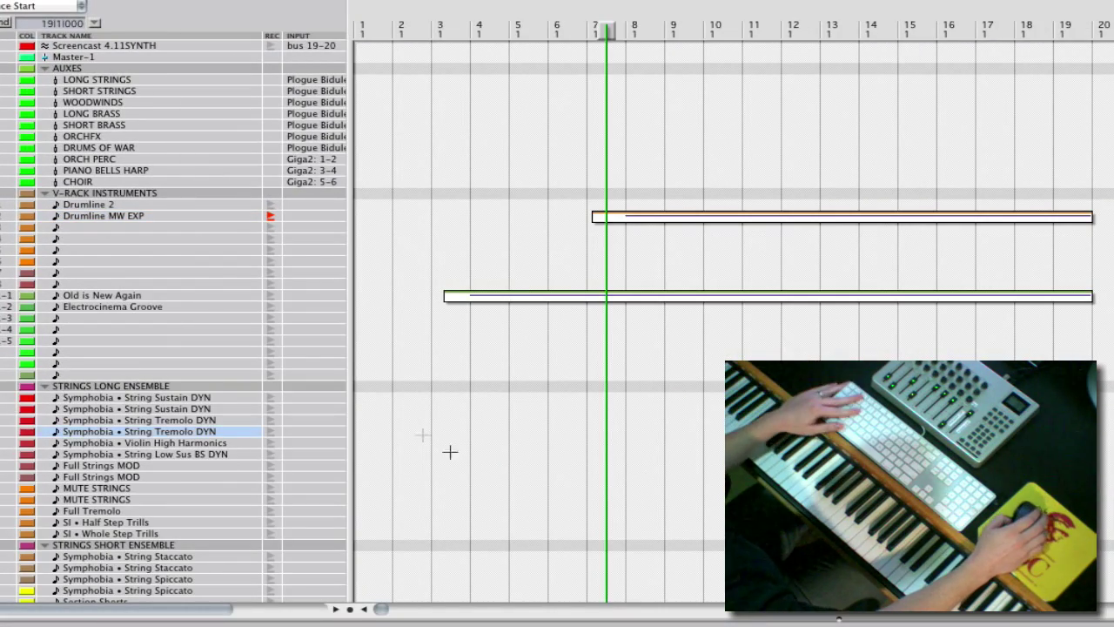
pyautogui.scroll(-2, 363, 389)
pyautogui.scroll(4, 363, 388)
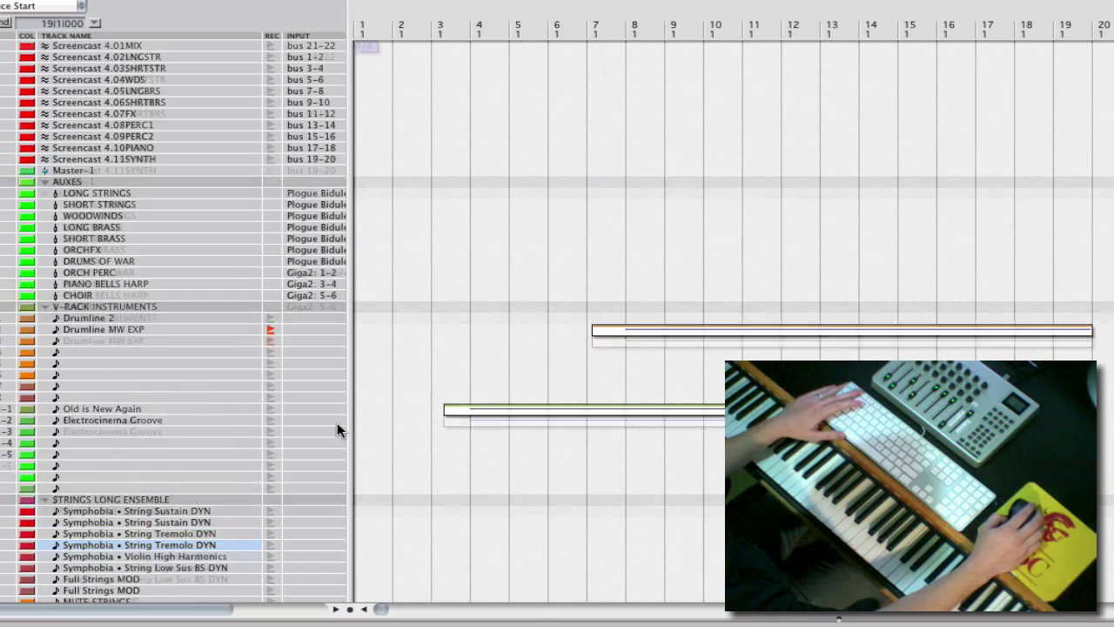
pyautogui.scroll(-8, 335, 431)
pyautogui.scroll(-8, 333, 428)
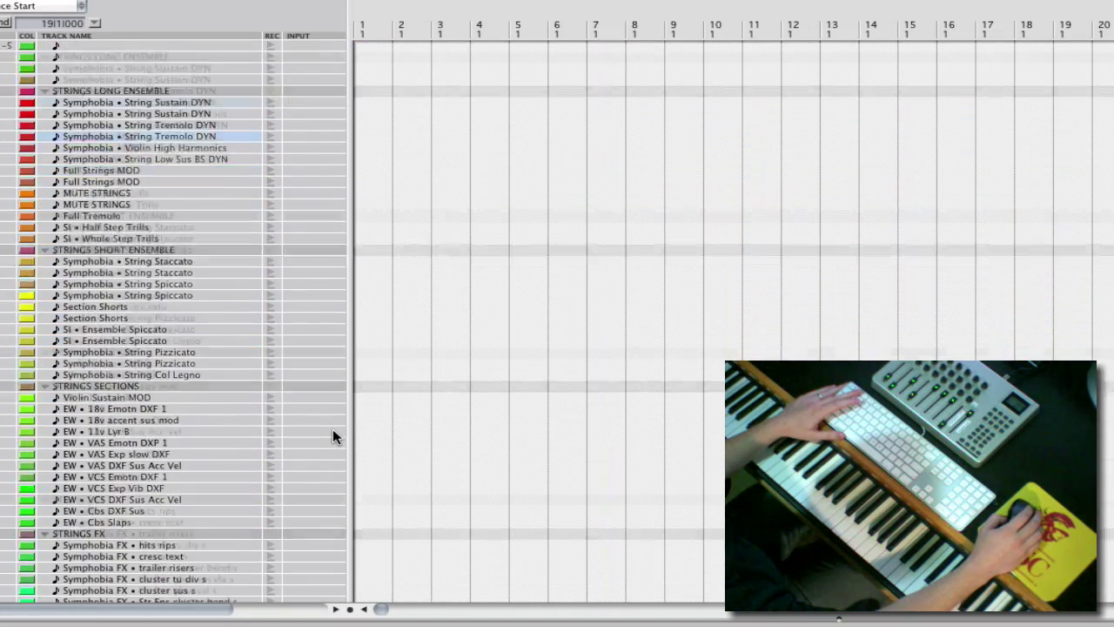
pyautogui.scroll(15, 332, 429)
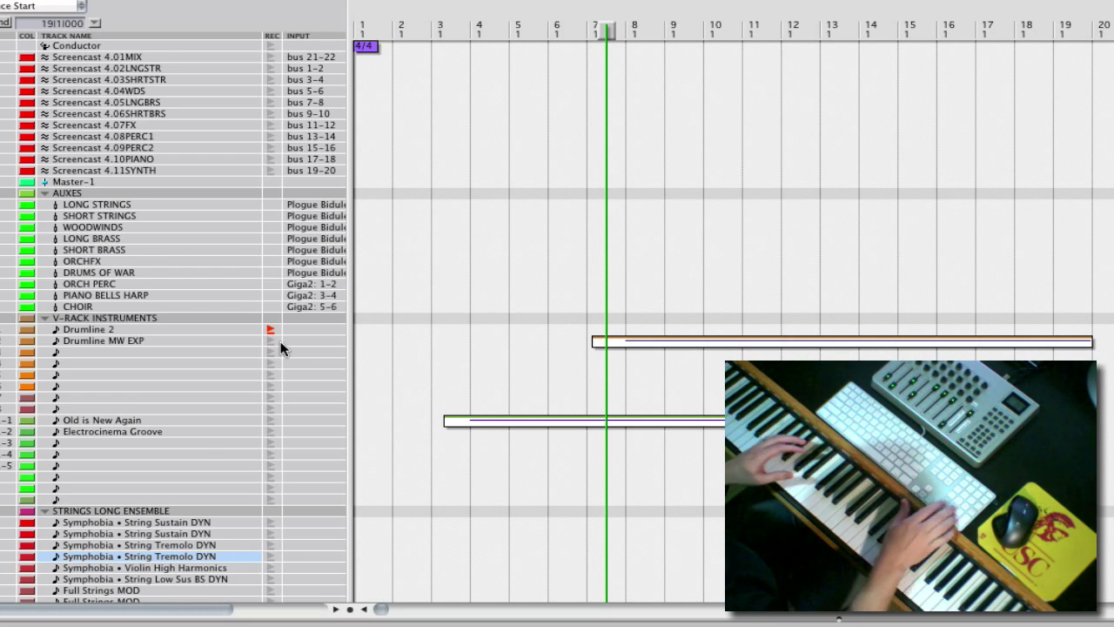
pyautogui.press('space')
# Record-enable the first Symphobia String Sustain DYN track and record a sustained string part from bar 3 to bar 20.
pyautogui.scroll(-7, 273, 370)
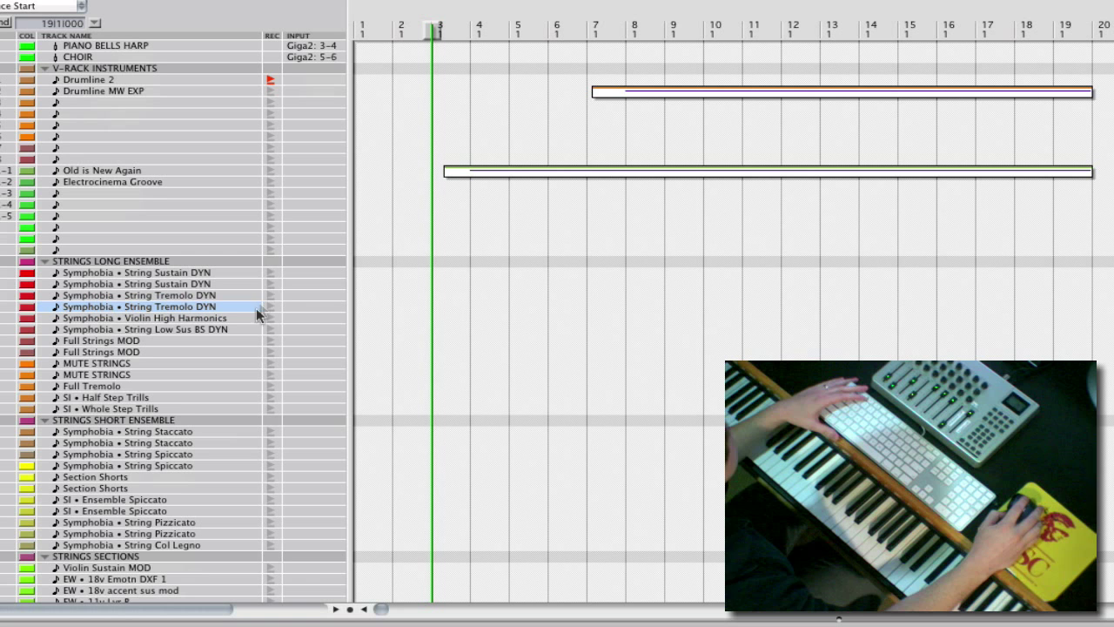
pyautogui.click(269, 273)
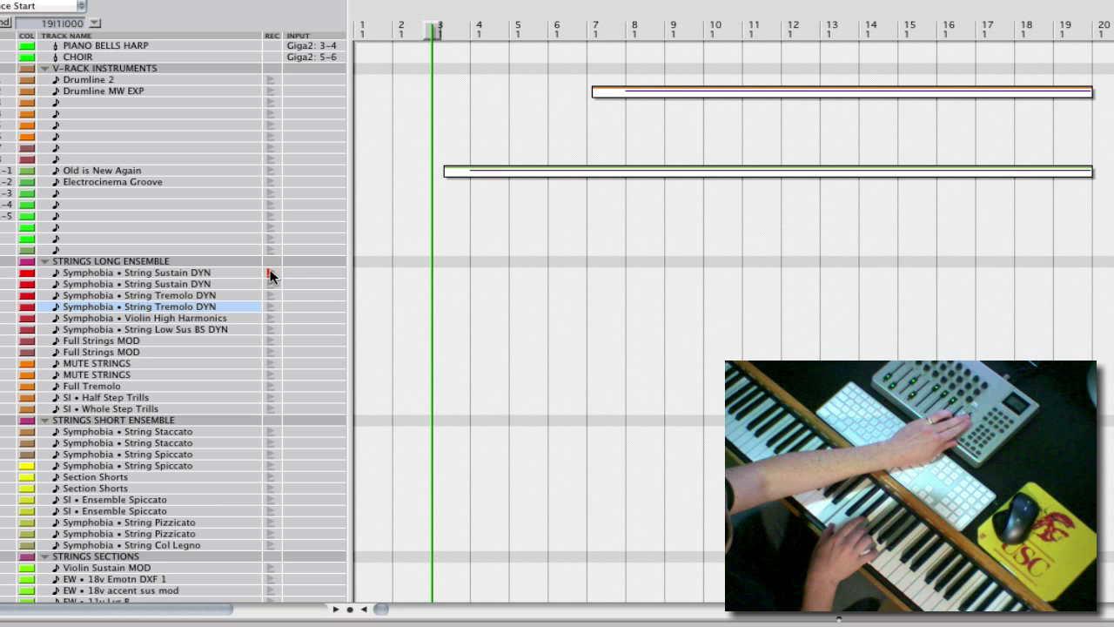
pyautogui.press('3')
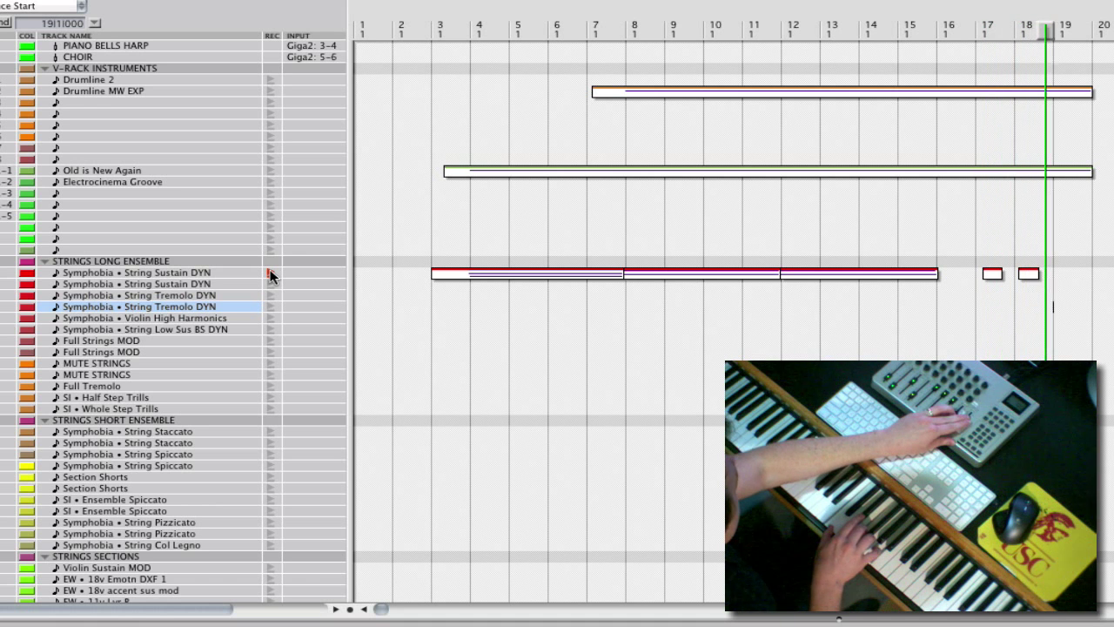
pyautogui.press('space')
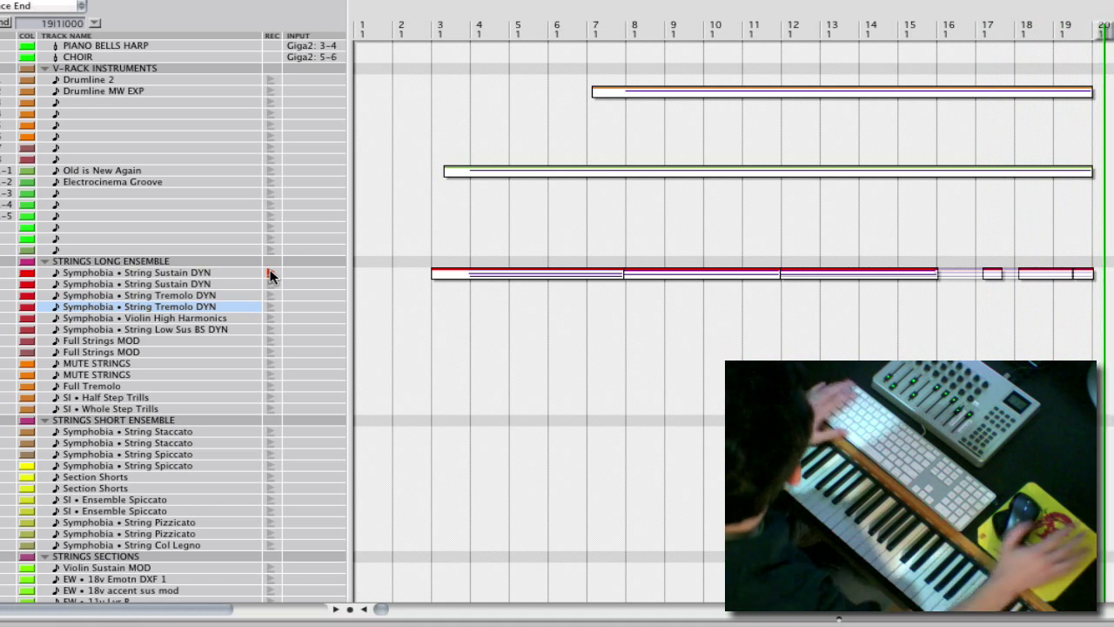
# Record-enable the first Symphobia String Staccato track, undo the first take and record the staccato pattern again.
pyautogui.click(270, 431)
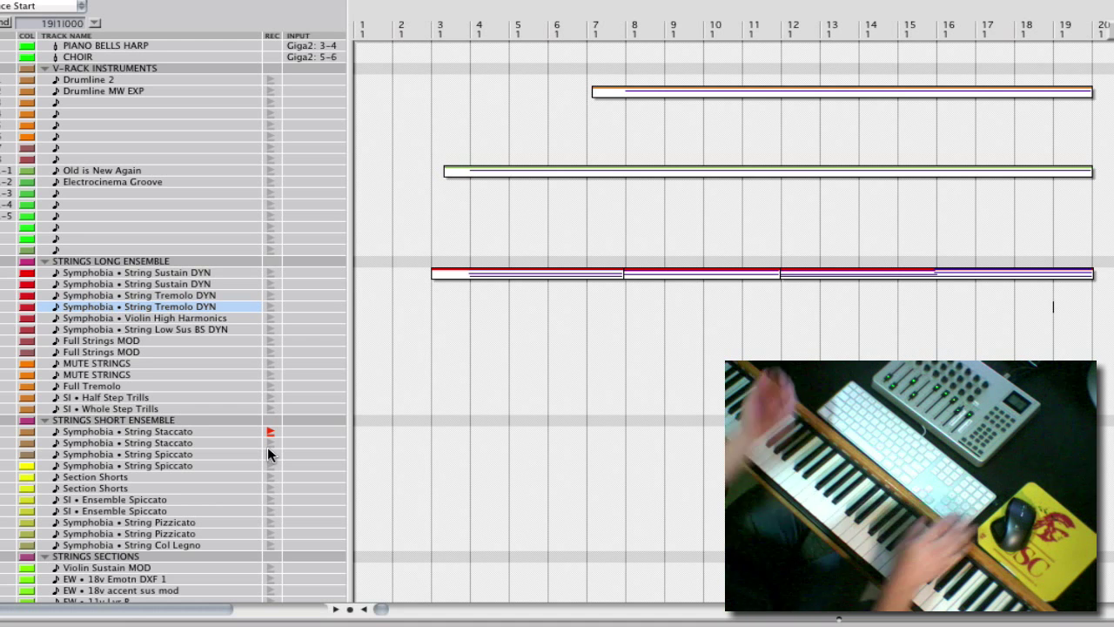
pyautogui.press('3')
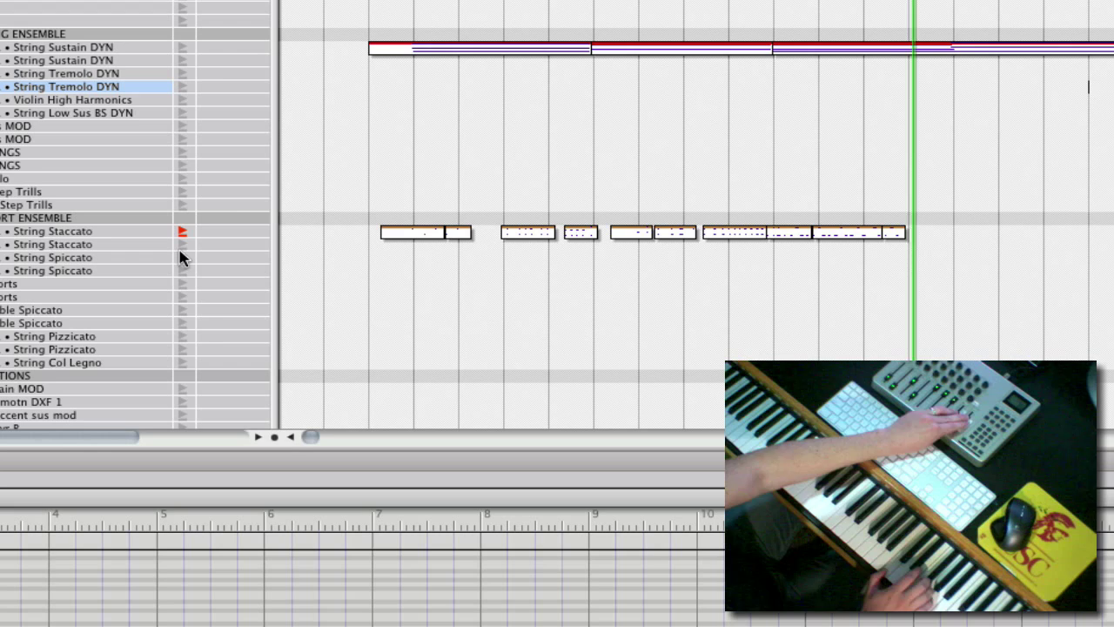
pyautogui.press('space')
pyautogui.press('super+z')
pyautogui.scroll(-3, 252, 209)
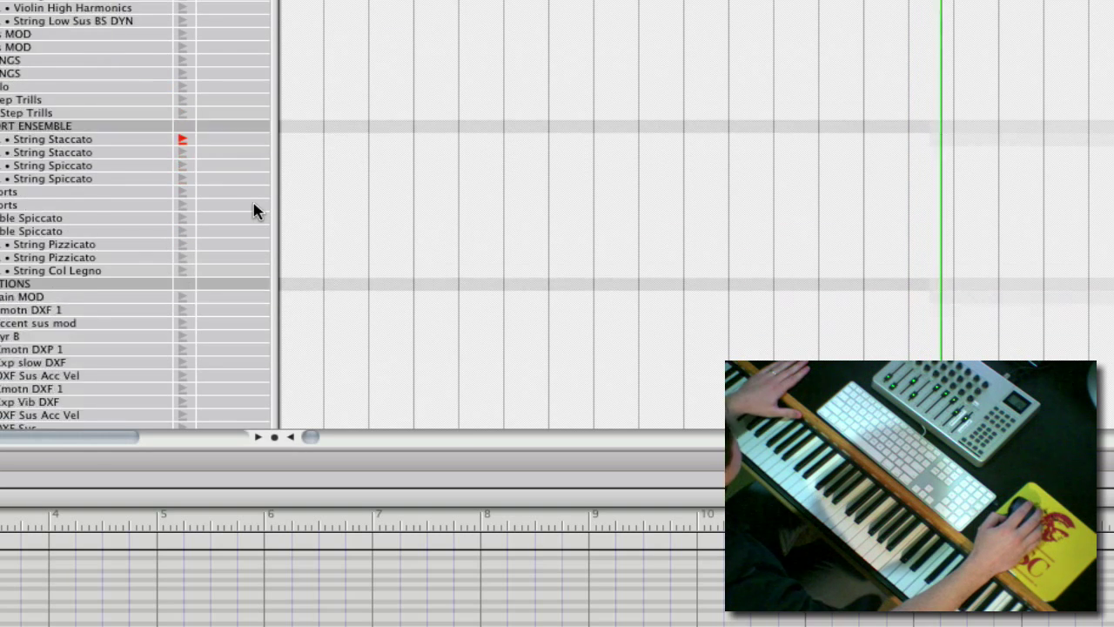
pyautogui.scroll(1, 253, 211)
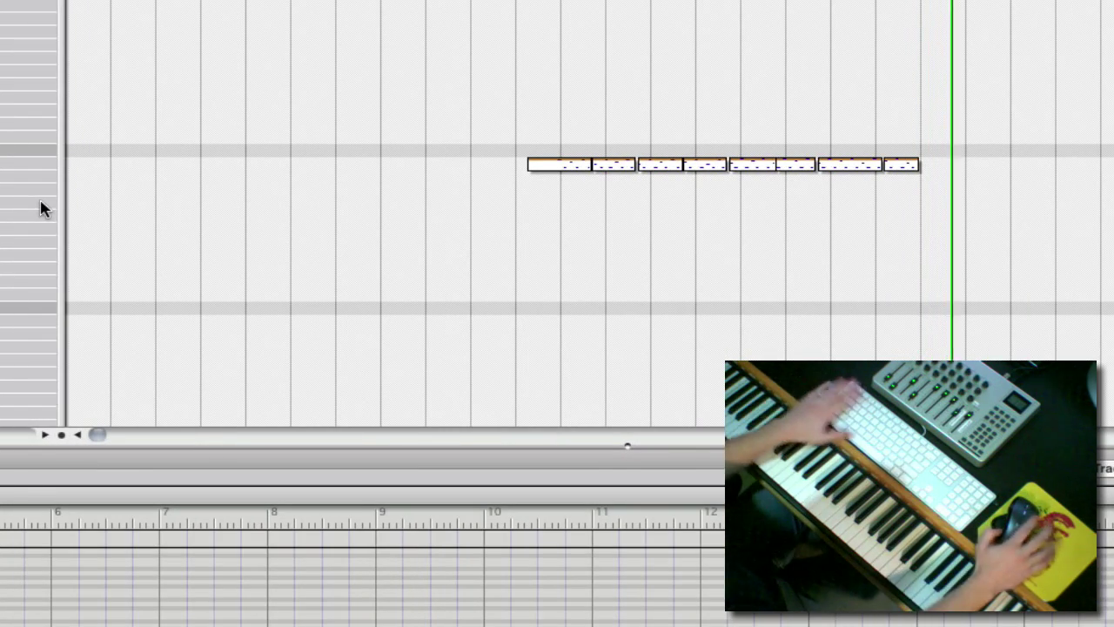
pyautogui.press('space')
# Record-enable the first VSL Epic Horns track in the HORNS group.
pyautogui.scroll(-6, 186, 169)
pyautogui.scroll(4, 190, 226)
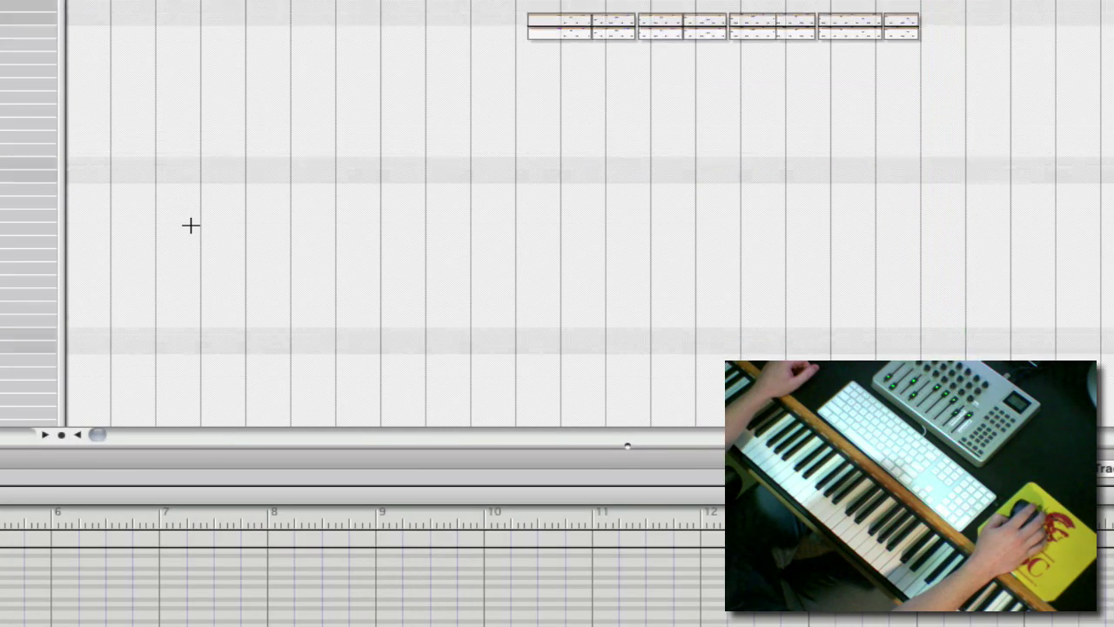
pyautogui.scroll(-3, 190, 226)
pyautogui.scroll(2, 191, 225)
pyautogui.scroll(-8, 161, 239)
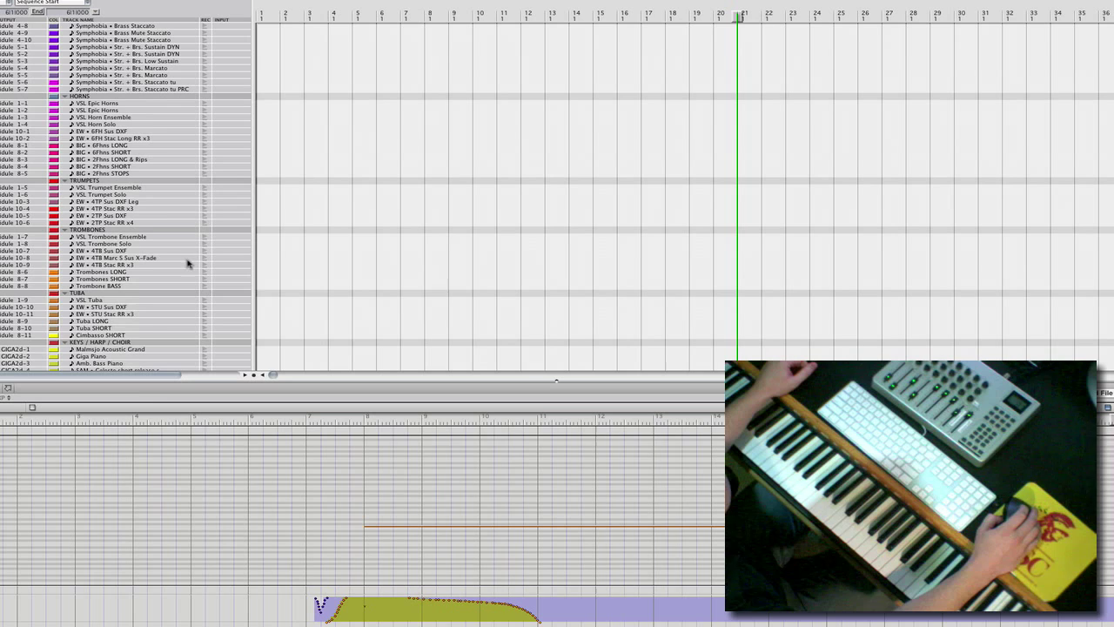
pyautogui.click(206, 103)
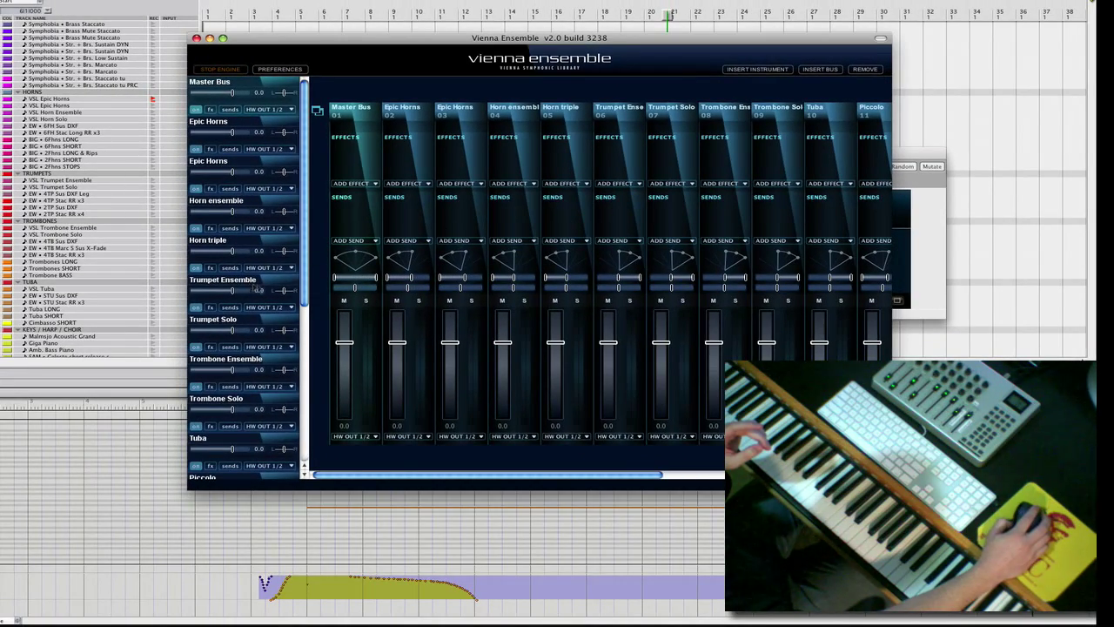
# Examine the first Epic Horns instrument's performance and cell-switching settings in Vienna Ensemble and return to Digital Performer.
pyautogui.scroll(-5, 255, 287)
pyautogui.scroll(5, 266, 289)
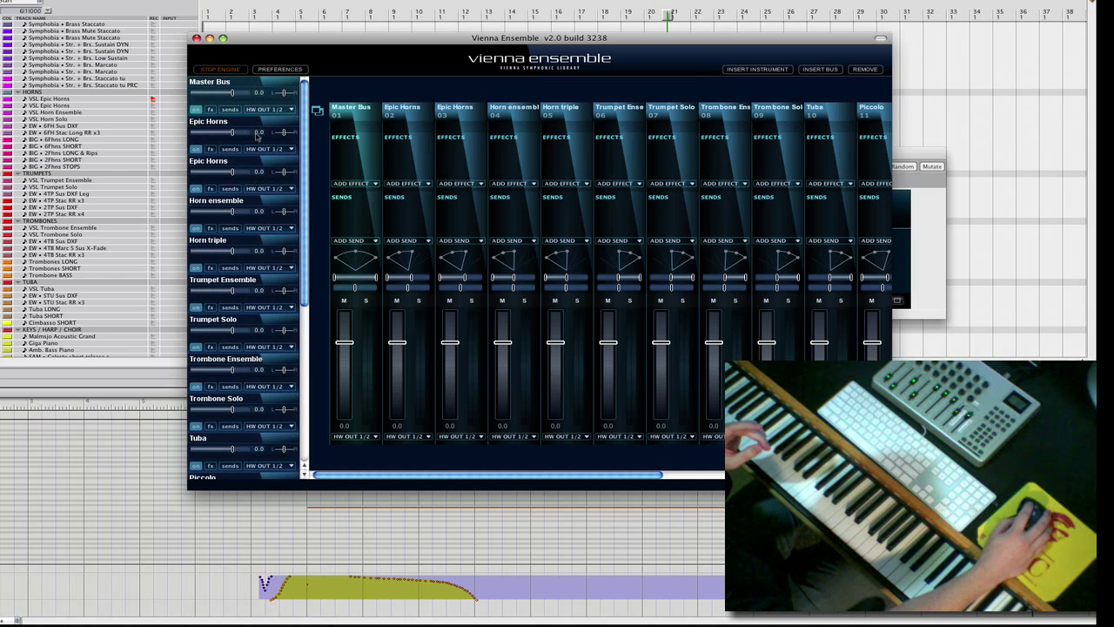
pyautogui.click(247, 127)
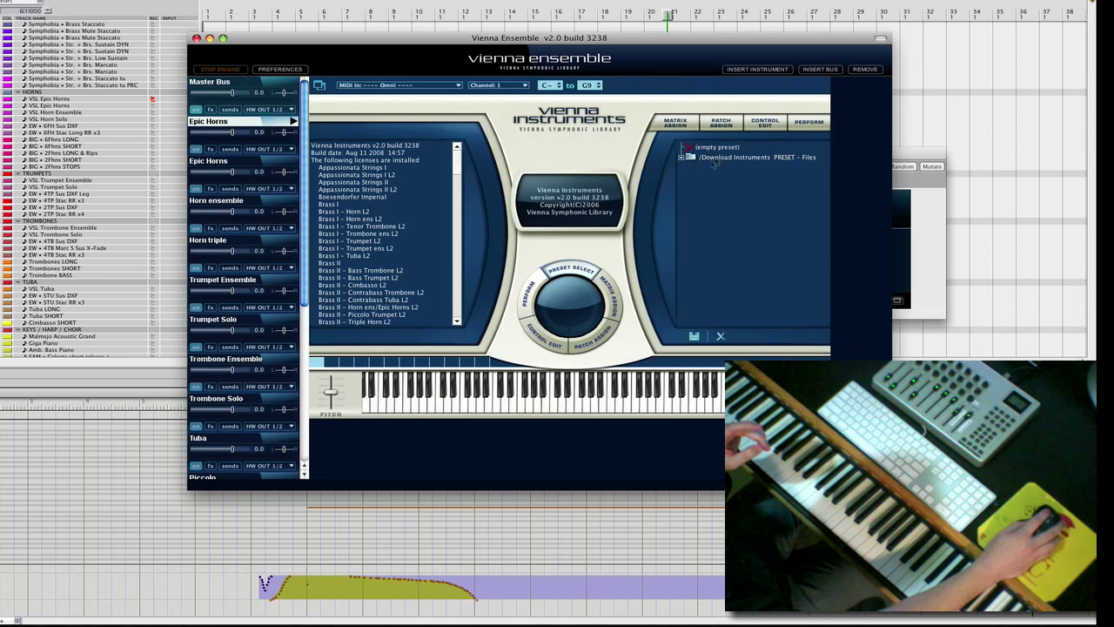
pyautogui.click(764, 123)
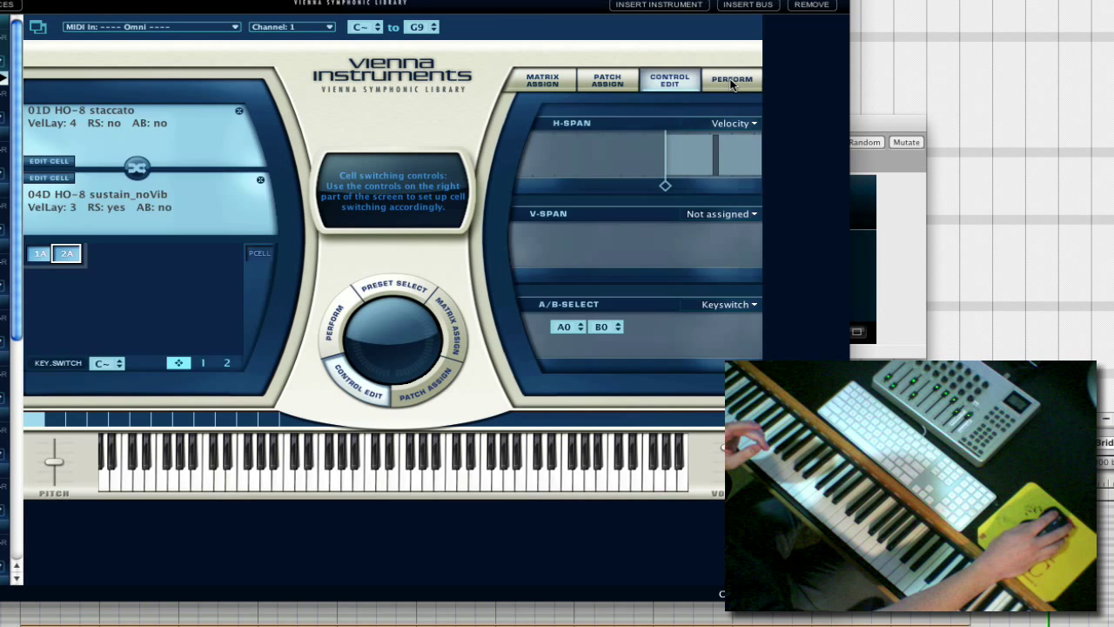
pyautogui.click(808, 125)
pyautogui.click(759, 127)
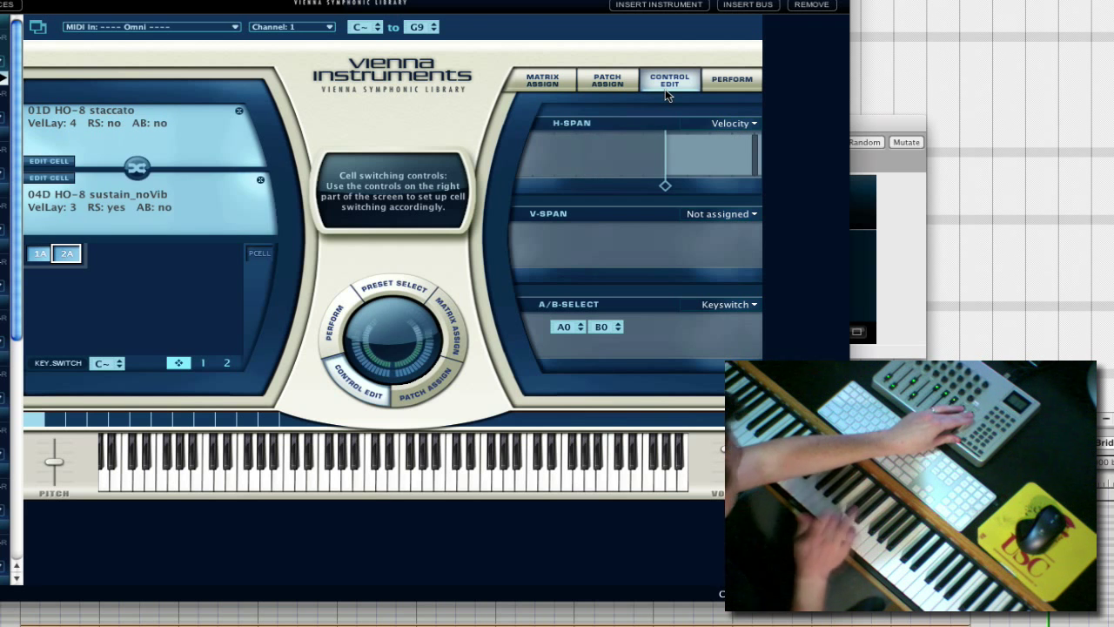
pyautogui.press('super+Tab')
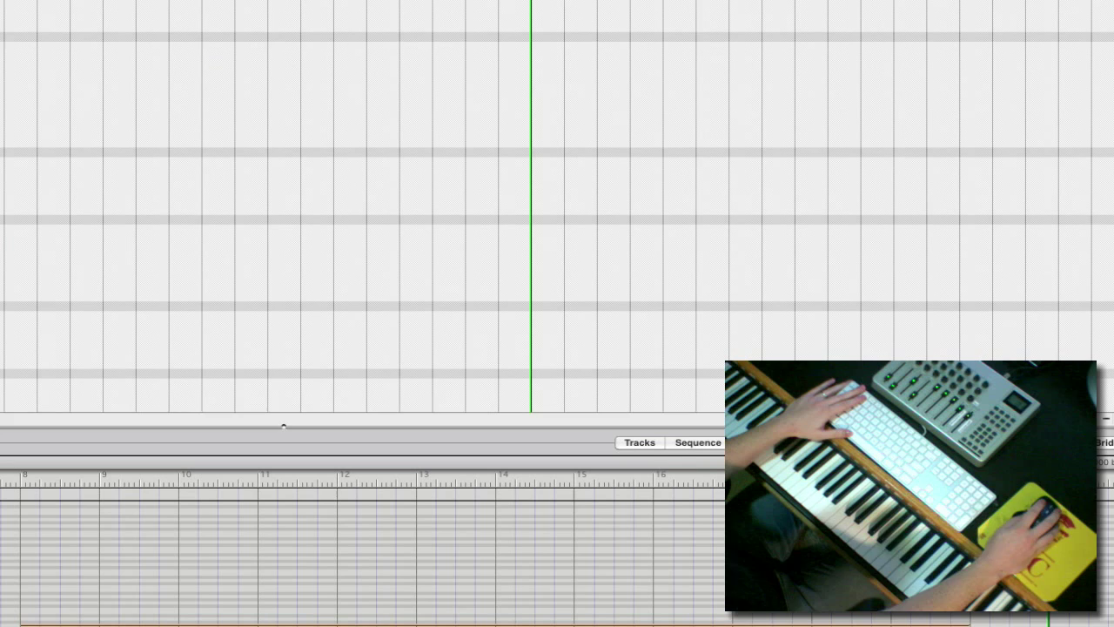
# Record a sustained horn part from bar 3 on the armed Epic Horns track, undoing the first take and recording it again.
pyautogui.press('1')
pyautogui.press('3')
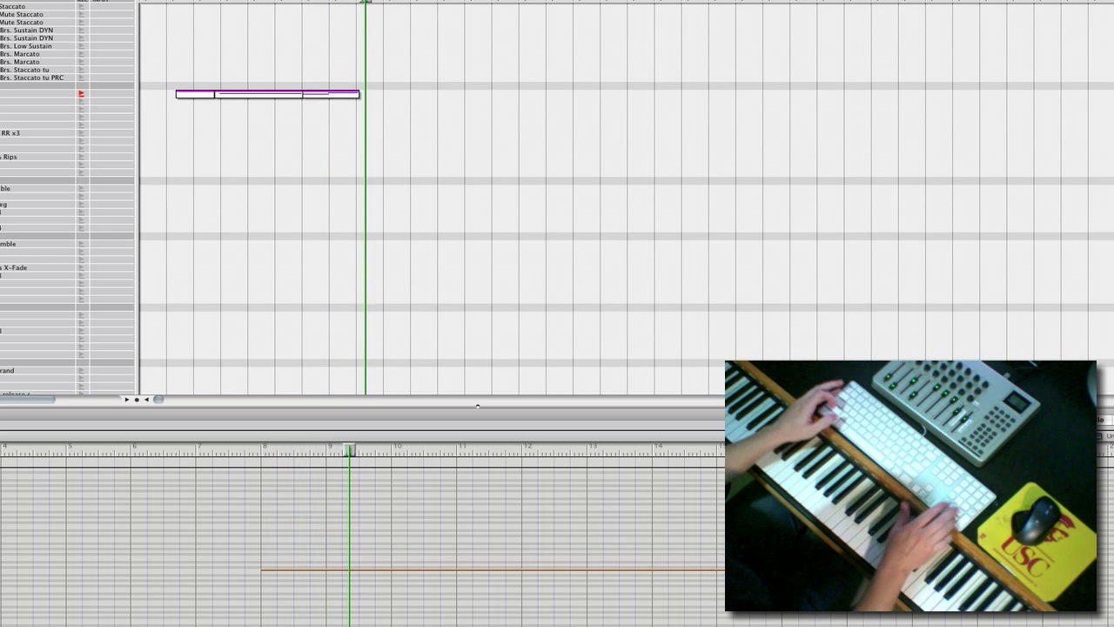
pyautogui.press('super+z')
pyautogui.press('3')
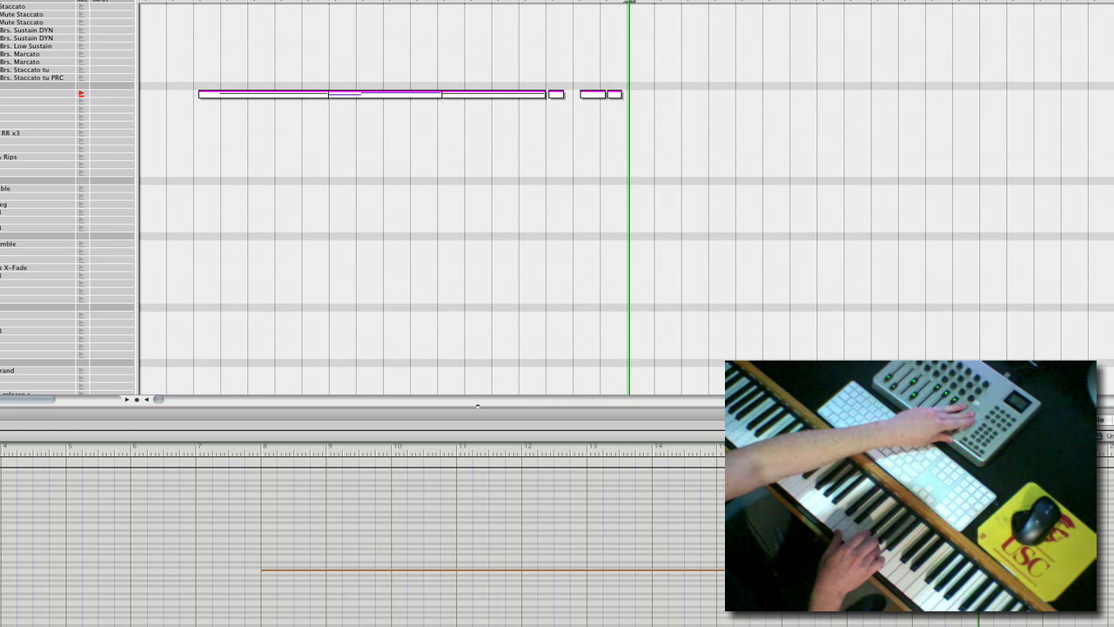
pyautogui.press('space')
# Record-enable the Brs. Staccato tu track and record a short staccato brass pattern from bar 3 alongside the horns.
pyautogui.scroll(6, 197, 259)
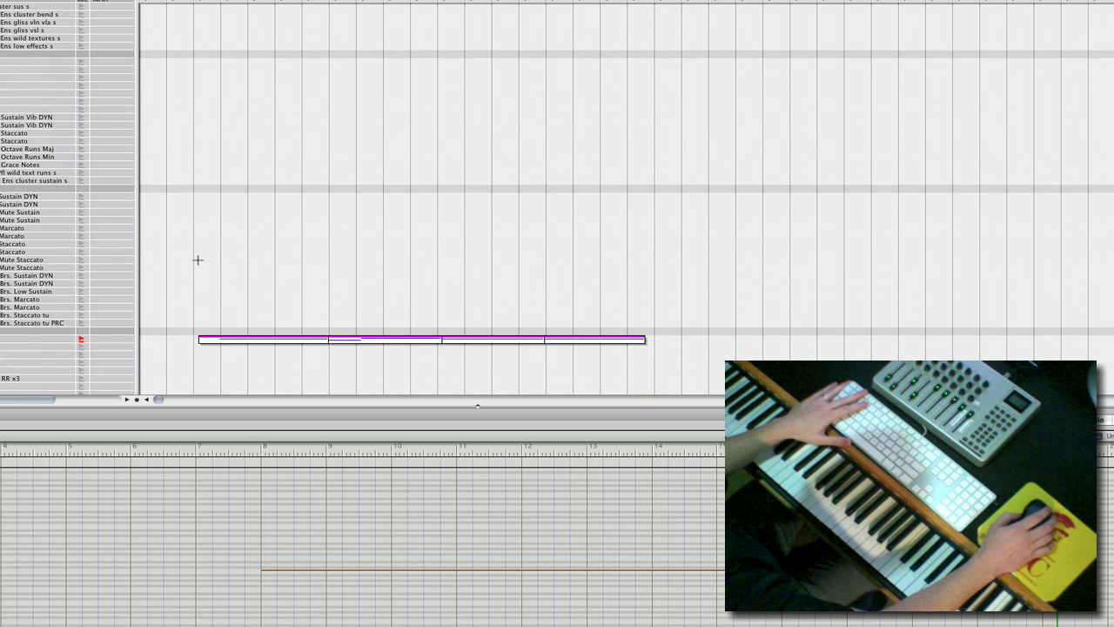
pyautogui.scroll(-2, 161, 271)
pyautogui.scroll(-5, 161, 271)
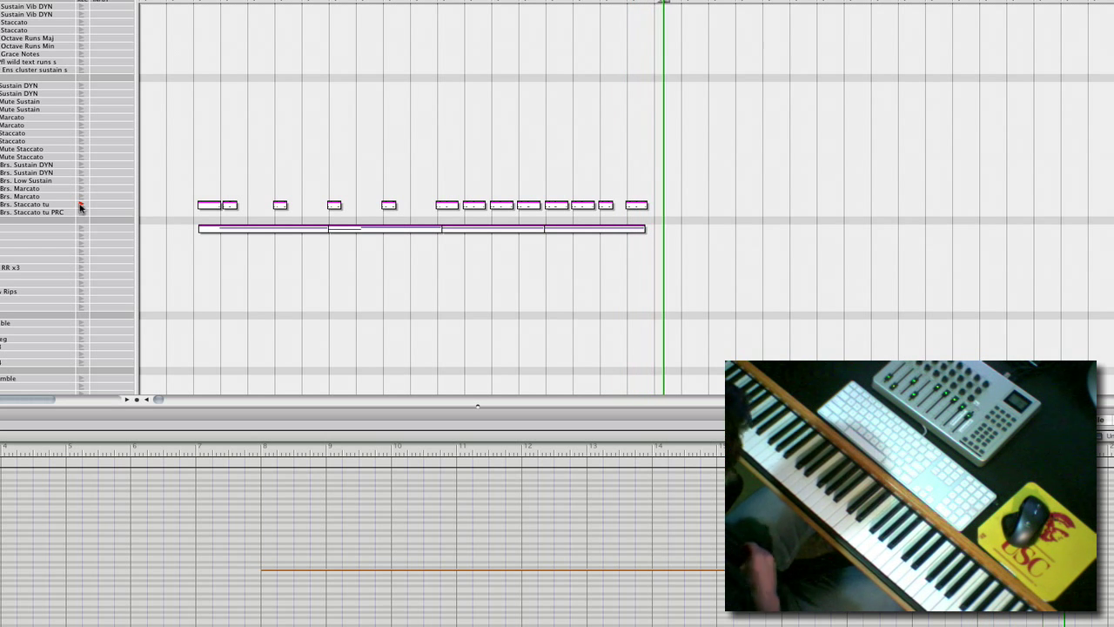
# Start recording the full cue from bar 3 onto the armed audio stem tracks, Screencast 4.01MIX to 4.11SYNTH.
pyautogui.scroll(-10, 254, 329)
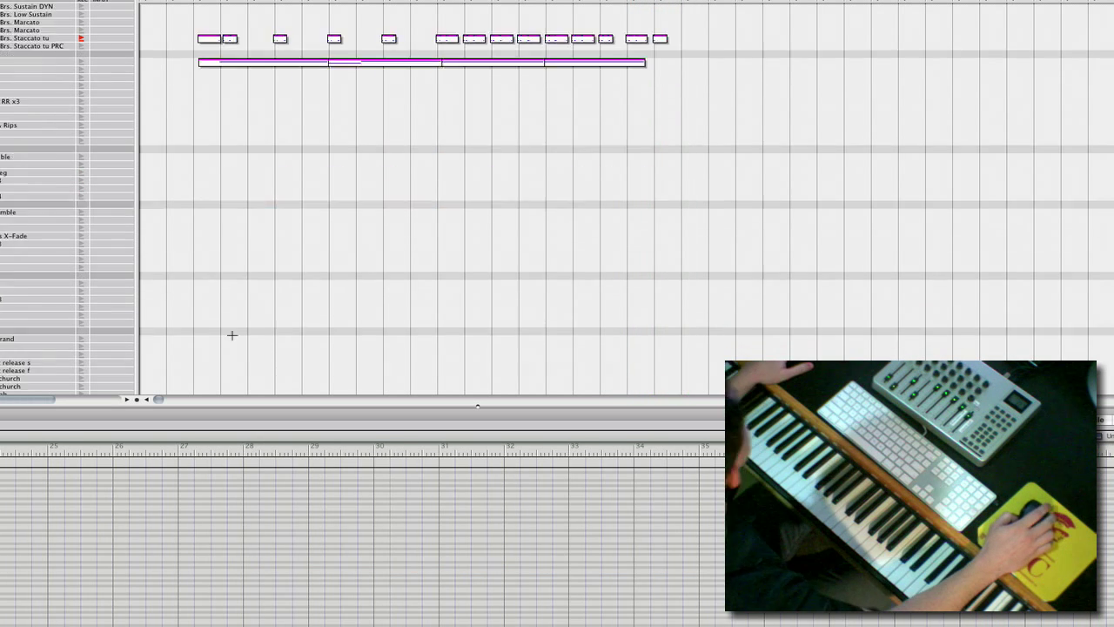
pyautogui.scroll(10, 321, 227)
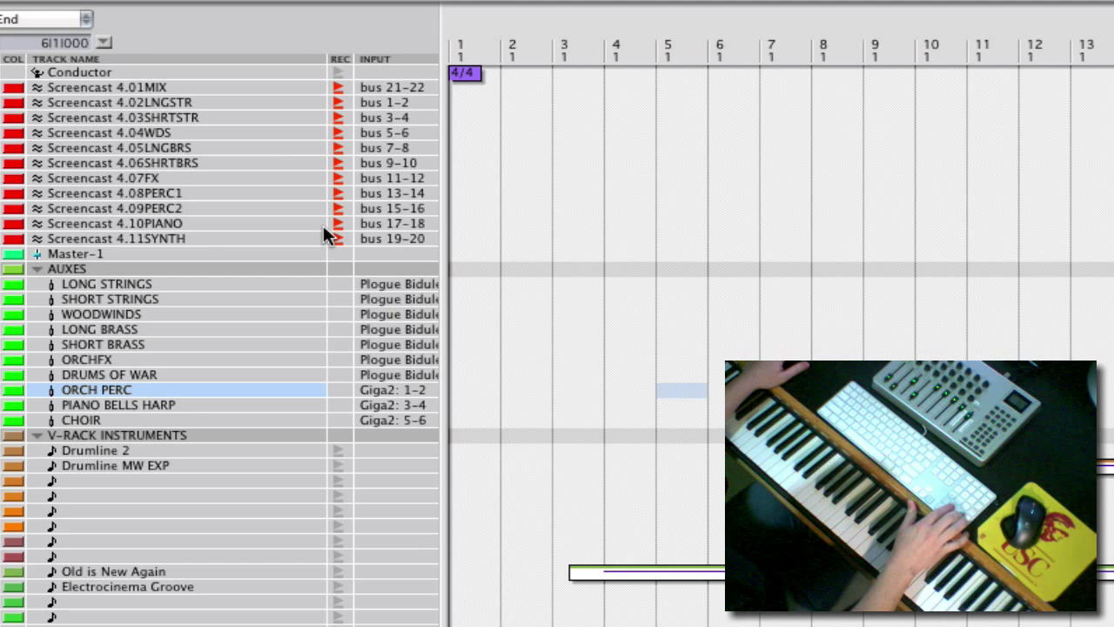
pyautogui.press('space')
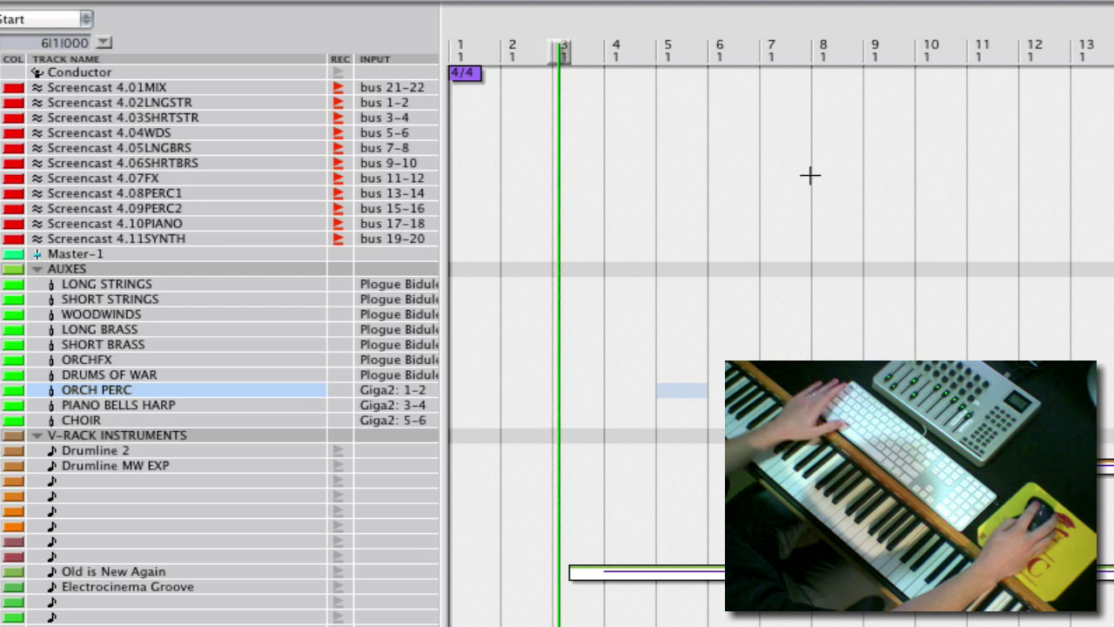
pyautogui.click(784, 150)
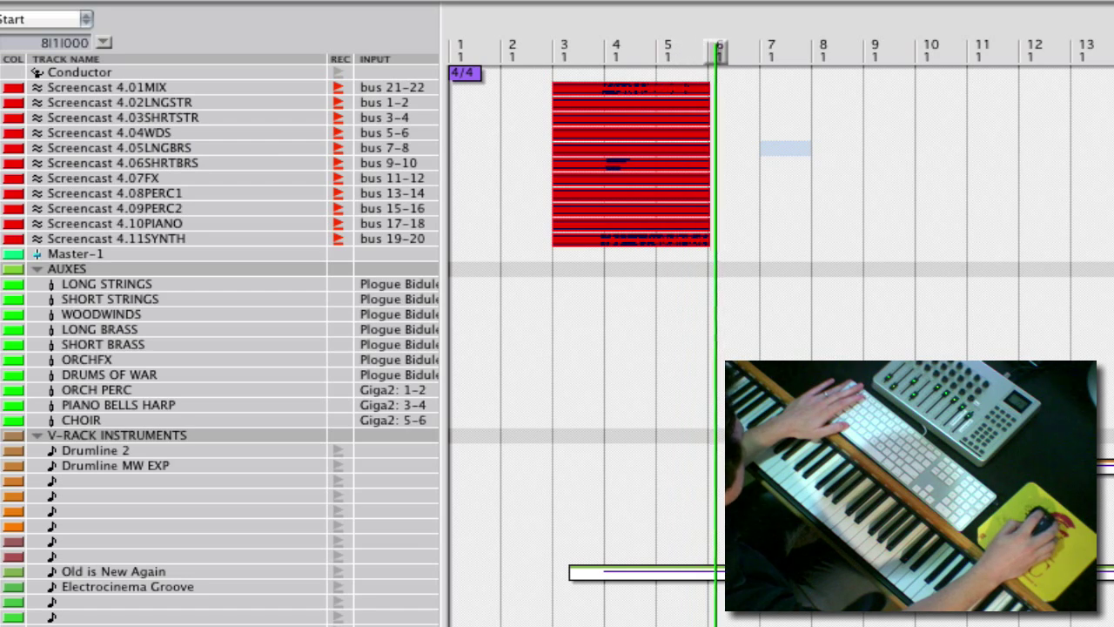
# Enlarge the Sequence Editor and show all the stem tracks from MIX to SYNTH in it while recording continues.
pyautogui.moveTo(1099, 623); pyautogui.dragTo(1095, 188)
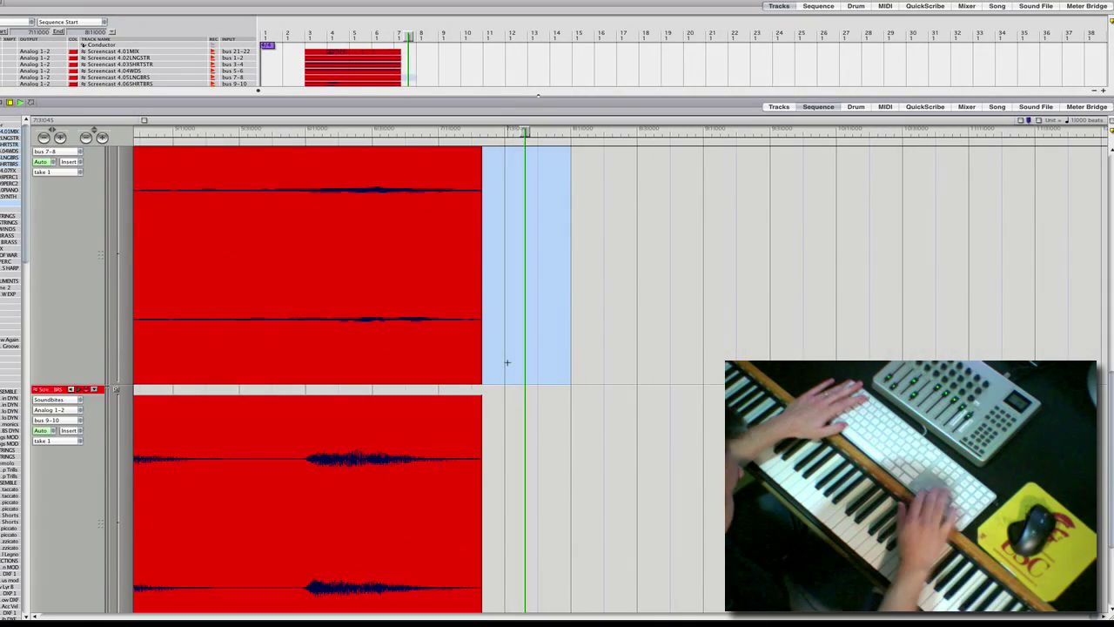
pyautogui.hotkey('ctrl', 'Down')
pyautogui.hotkey('ctrl', 'Down')
pyautogui.hotkey('ctrl', 'Up')
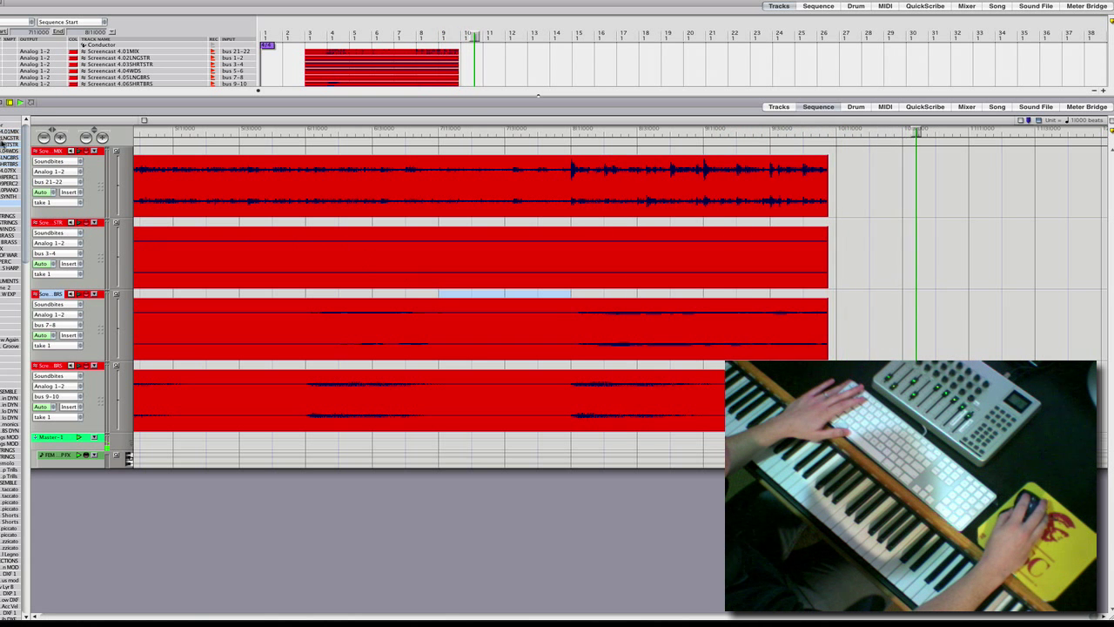
pyautogui.click(5, 132)
pyautogui.moveTo(5, 172); pyautogui.dragTo(4, 198)
pyautogui.click(506, 395)
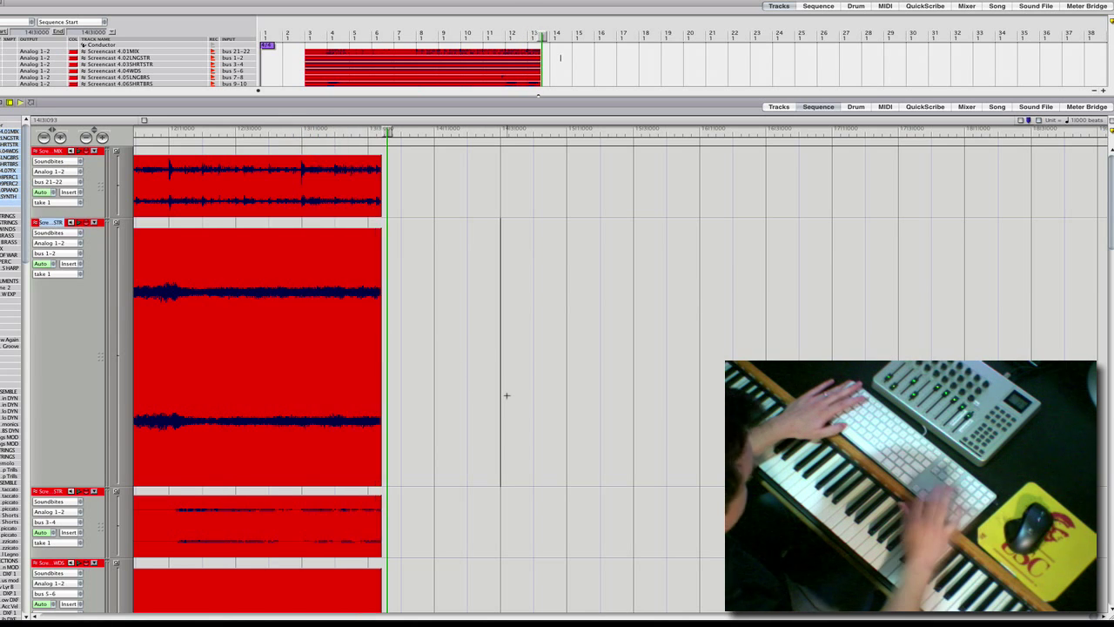
# Shrink the track heights and time scale to fit all stems in the Sequence Editor, and stop recording at about bar 25.
pyautogui.press('super+Down')
pyautogui.press('super+Down')
pyautogui.press('super+Down')
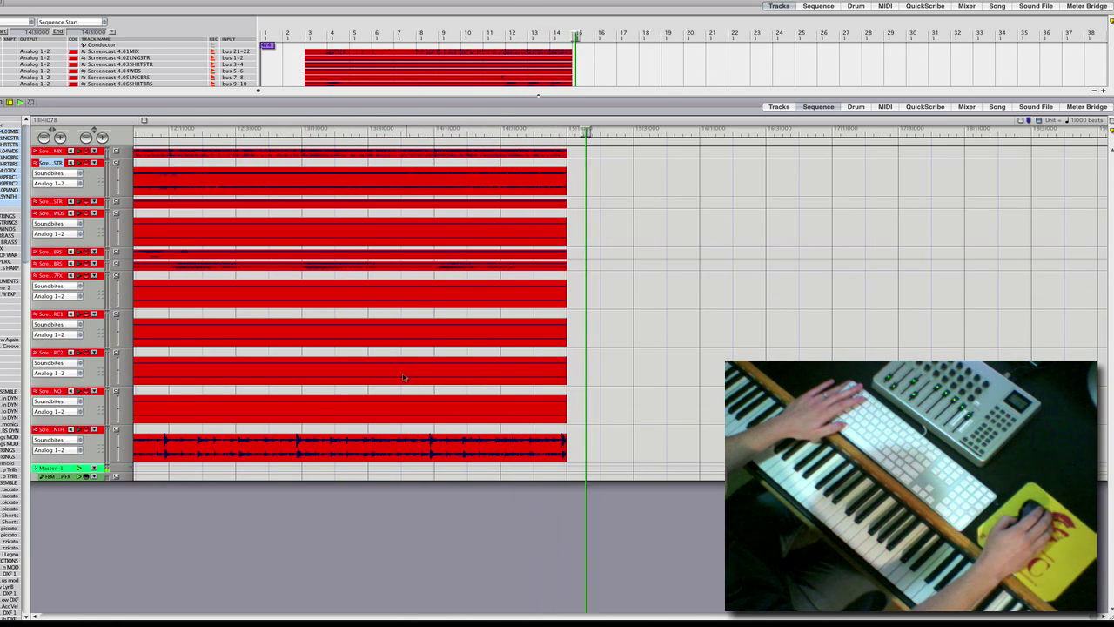
pyautogui.press('super+Left')
pyautogui.press('super+Left')
pyautogui.press('super+Left')
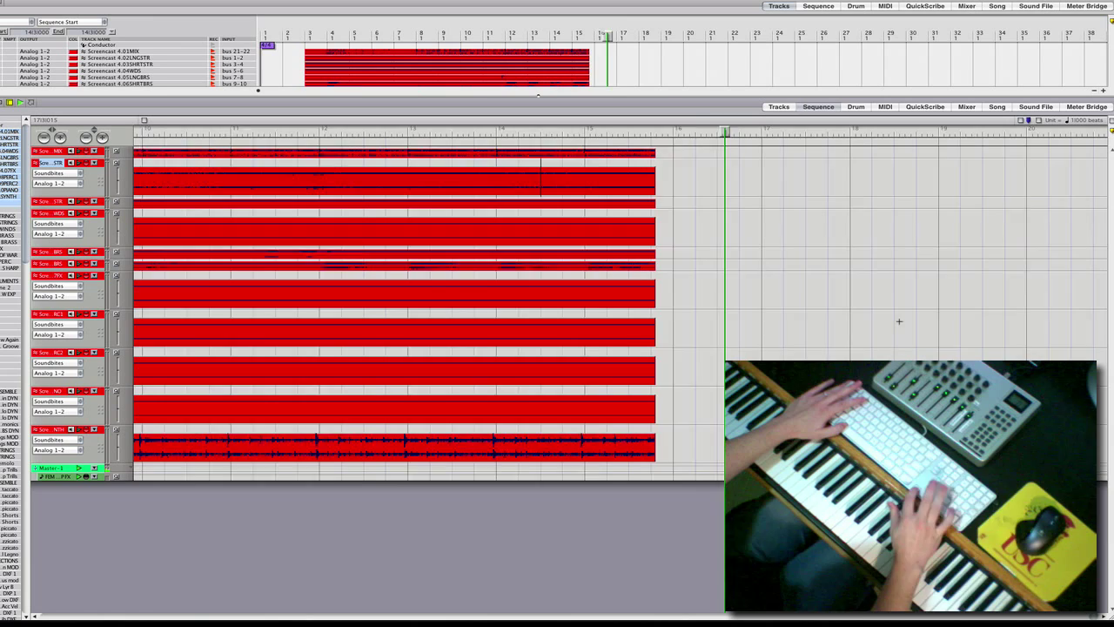
pyautogui.press('super+Left')
pyautogui.press('super+Left')
pyautogui.press('super+Left')
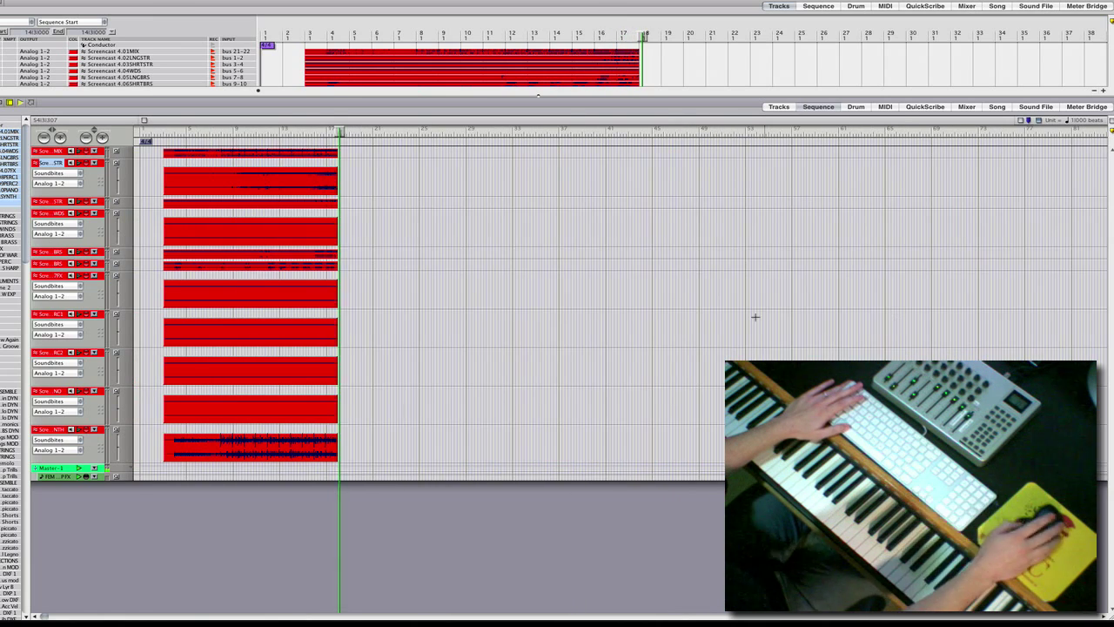
pyautogui.press('super+Right')
pyautogui.press('super+Right')
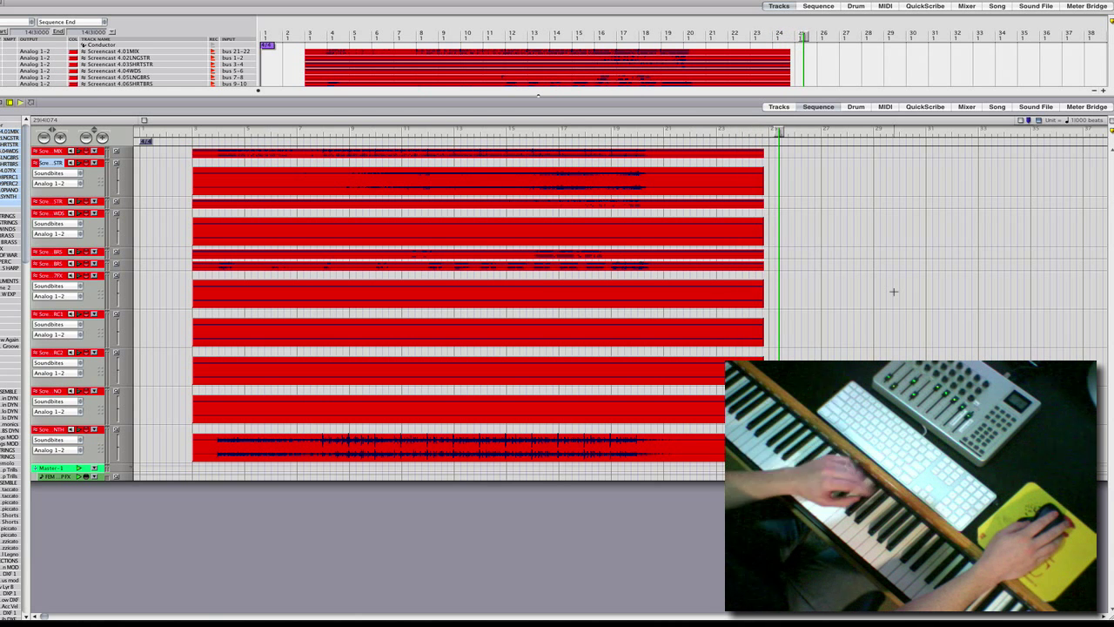
pyautogui.press('space')
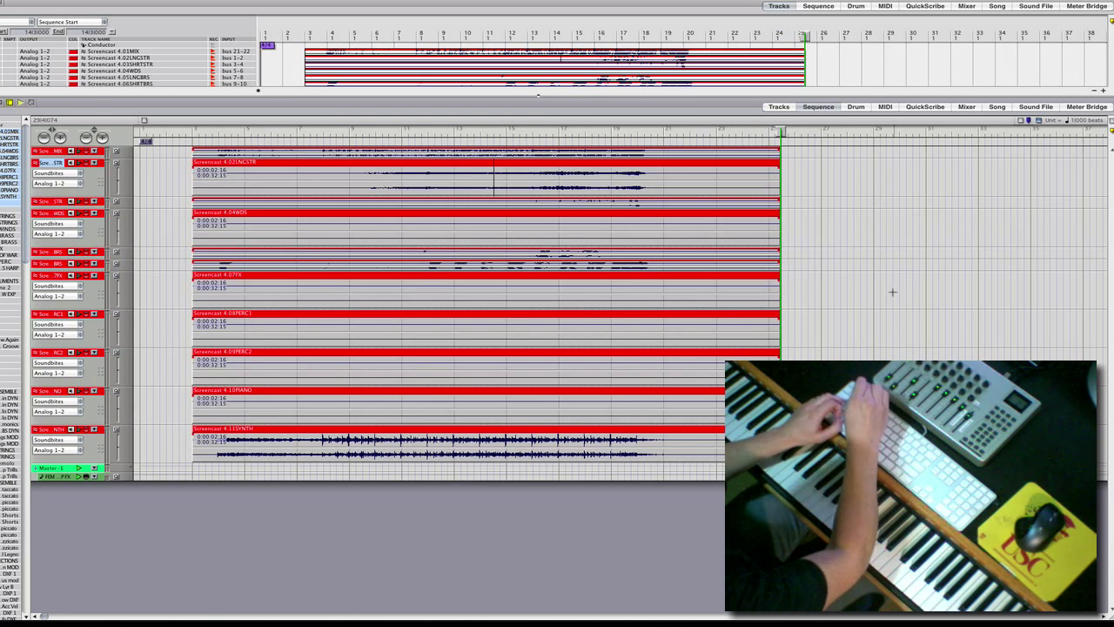